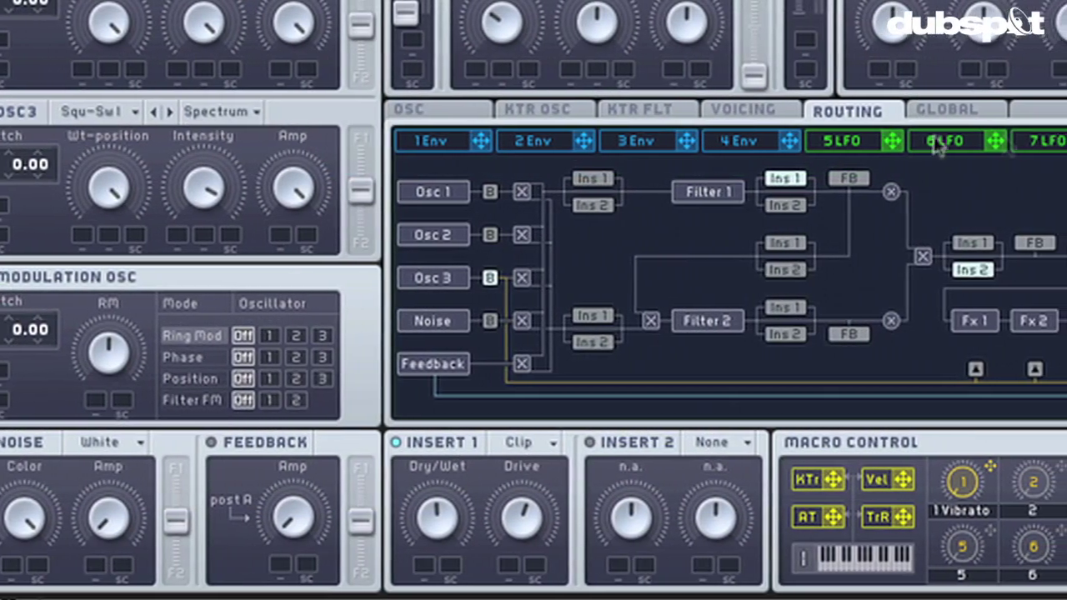
- Switch the modulation area from the Routing page to the 6 LFO page
click(940, 145)
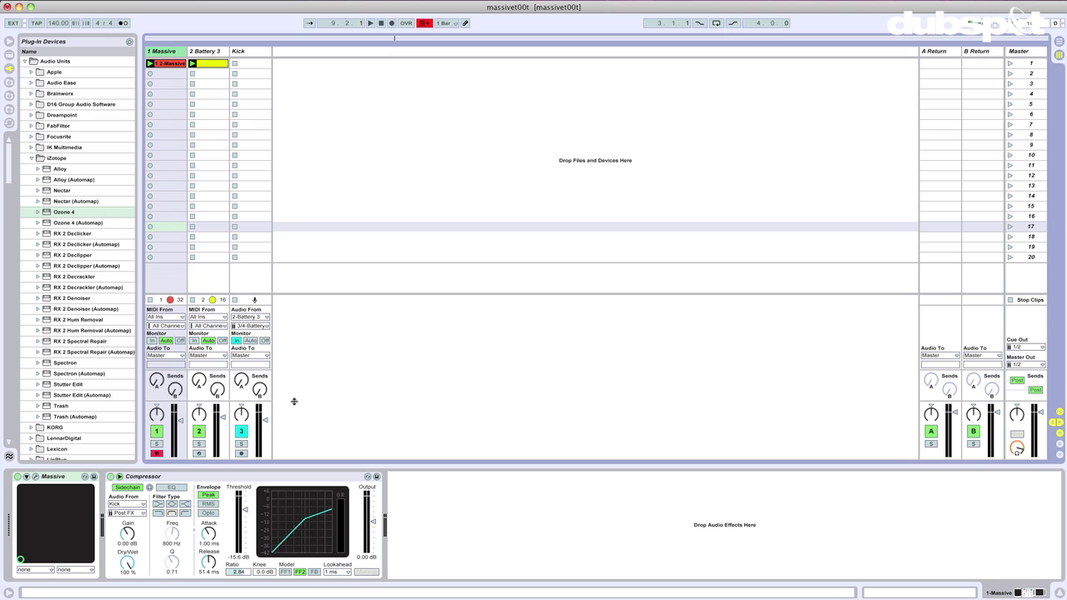
- Open the Massive editor and load a new blank default sound from the File menu
click(36, 479)
click(345, 40)
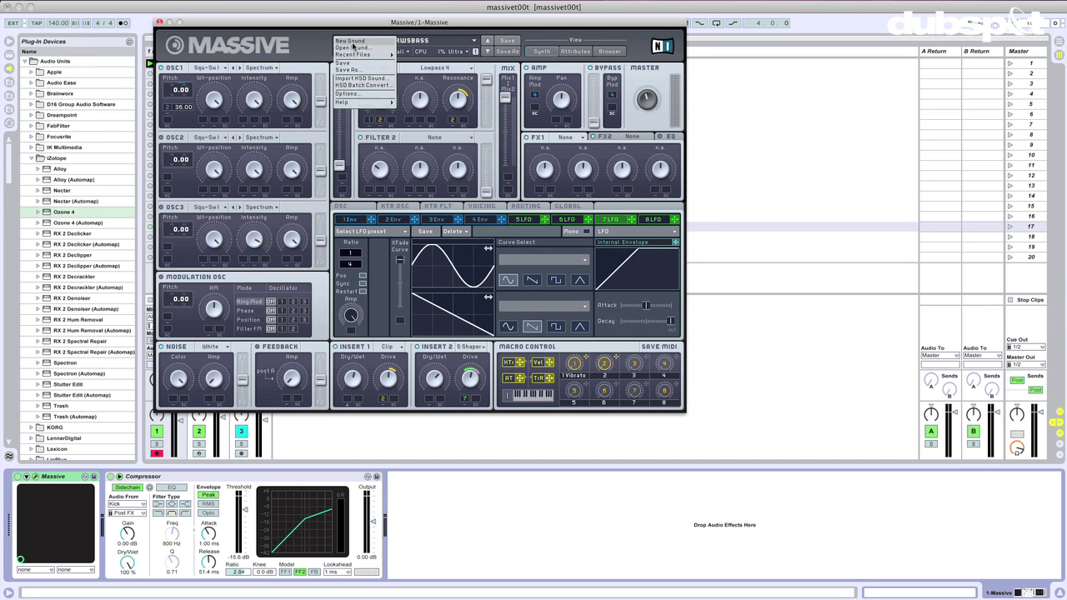
click(352, 46)
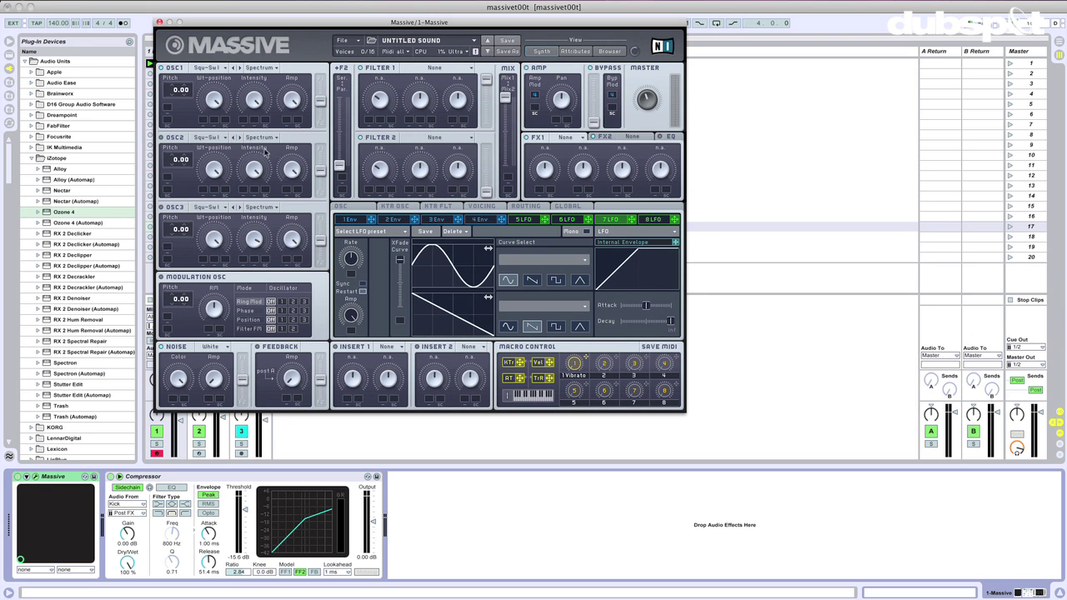
drag(209, 23, 378, 62)
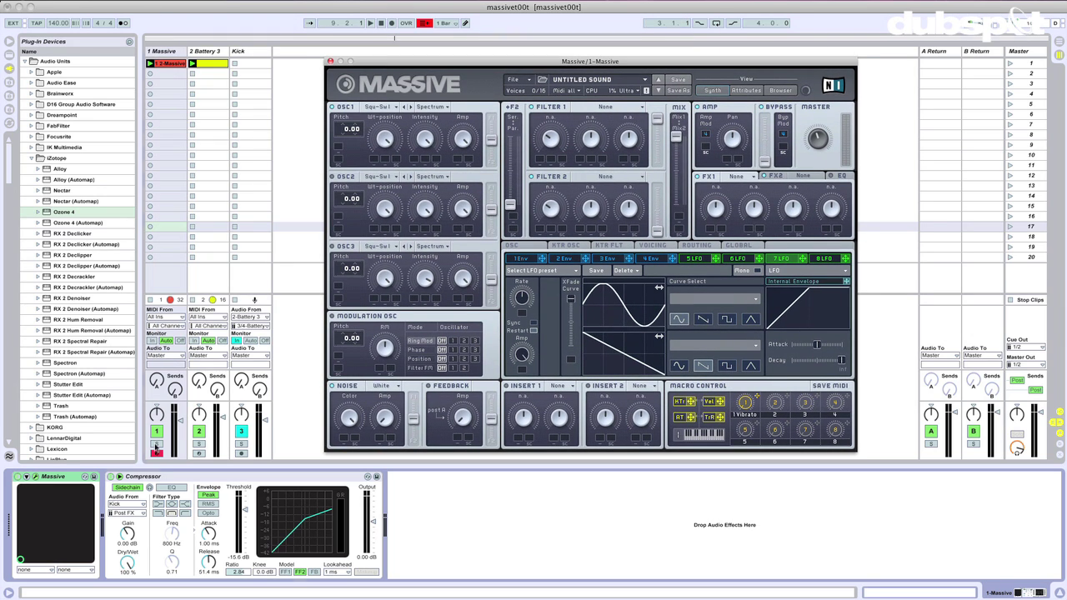
- Turn off the track's Compressor, start playback, and keep Square-Saw I as OSC1's wavetable
click(111, 477)
key(space)
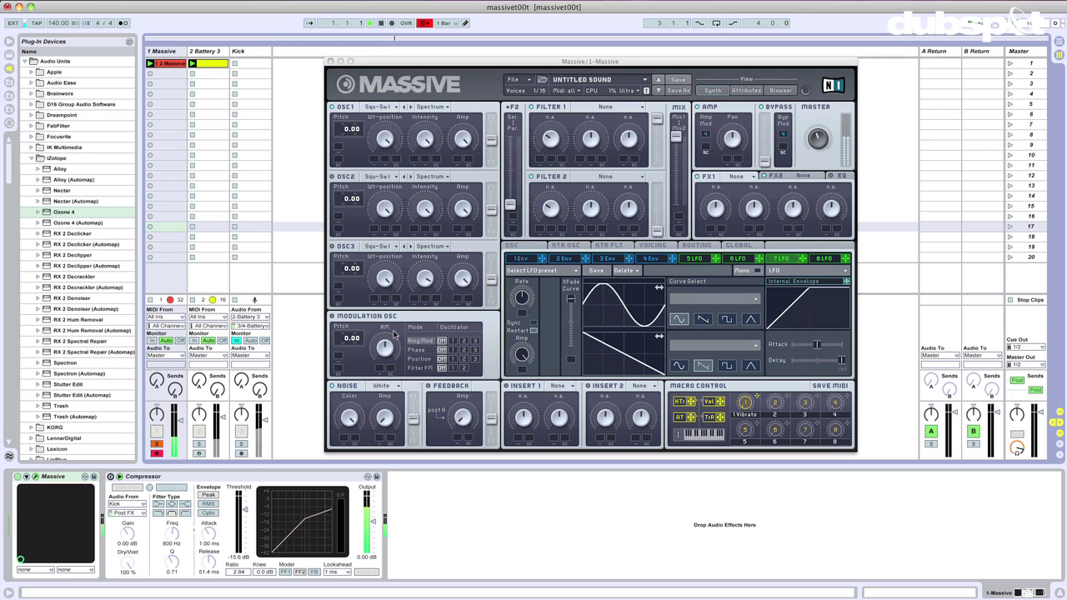
drag(477, 65, 393, 64)
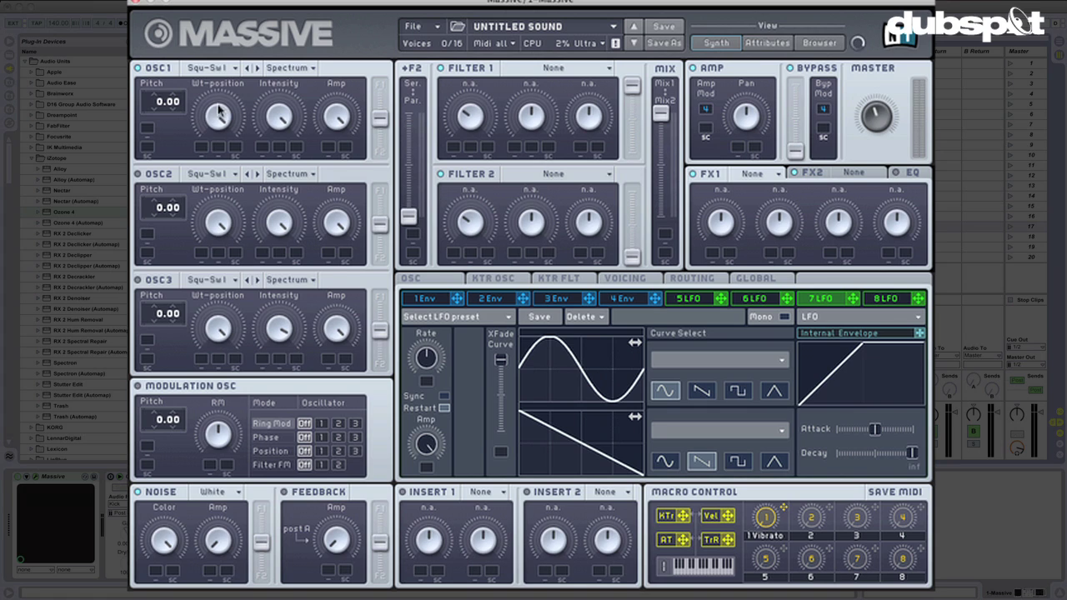
click(222, 69)
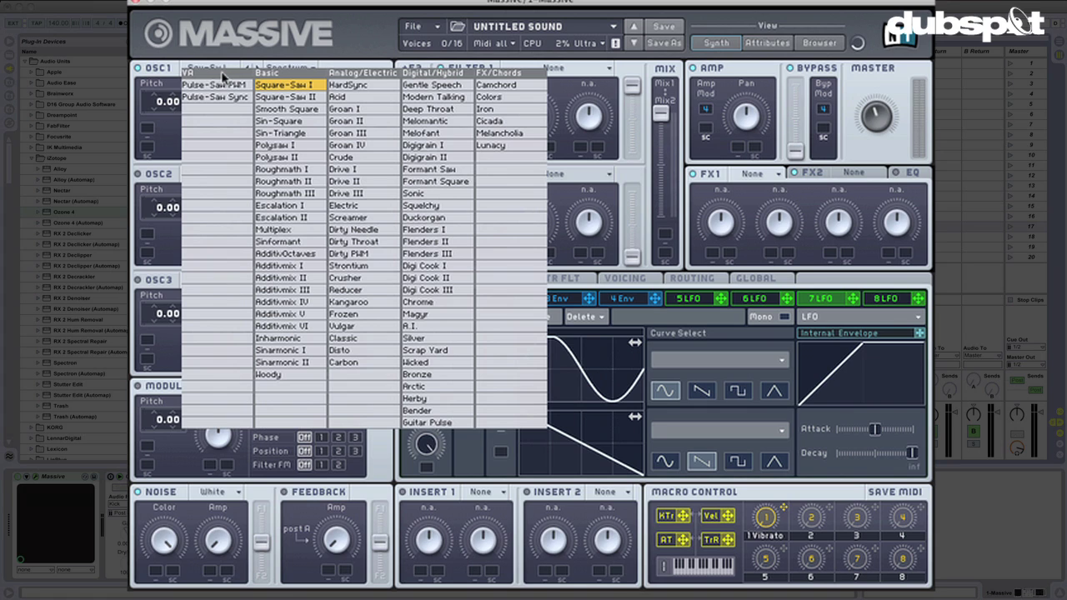
click(303, 88)
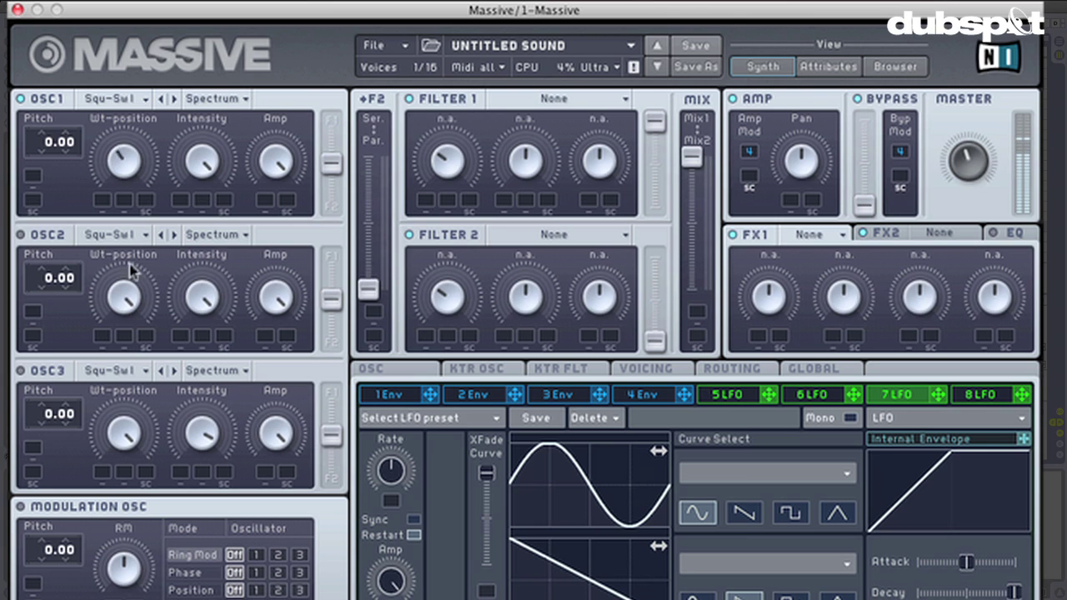
- Lower OSC1's wavetable position slightly and set Filter 1's type to Lowpass 4
drag(125, 135, 126, 142)
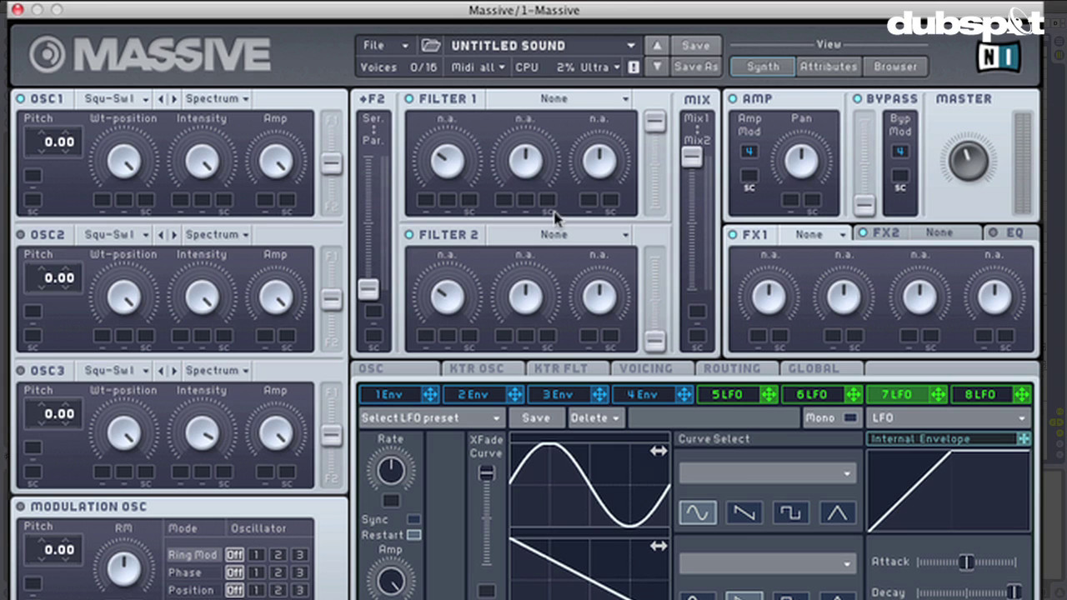
click(553, 97)
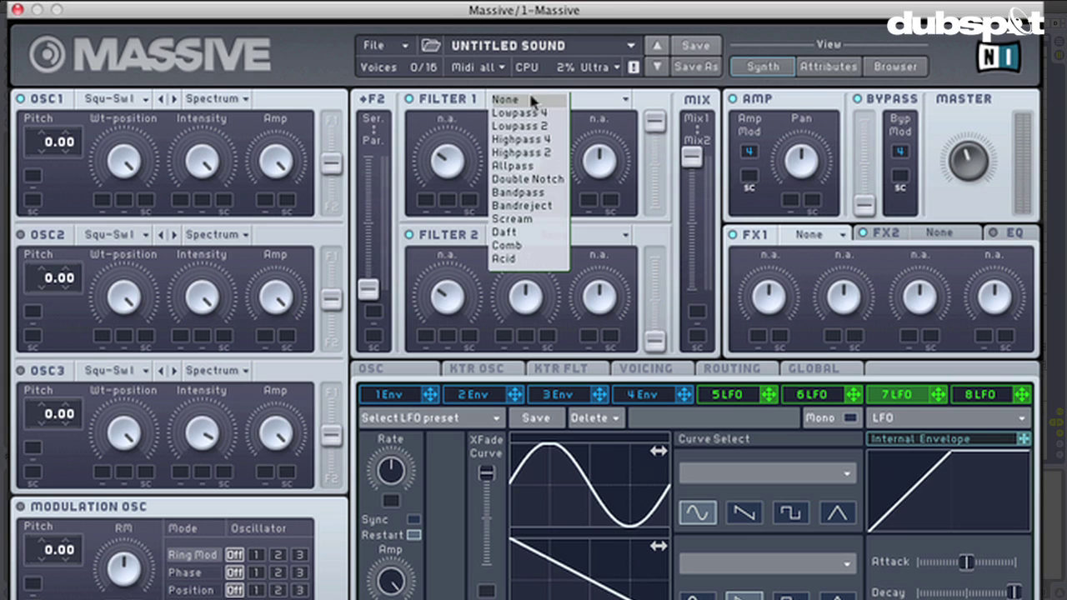
click(546, 112)
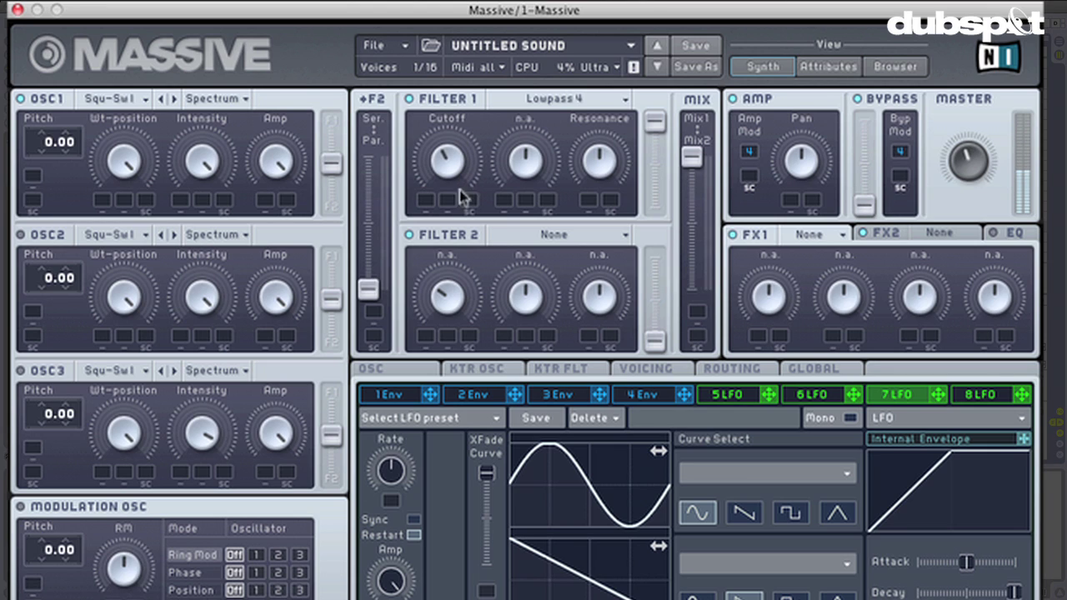
- Set envelope 1's depth on Filter 1 Cutoff and raise Resonance to about 3 o'clock
click(398, 395)
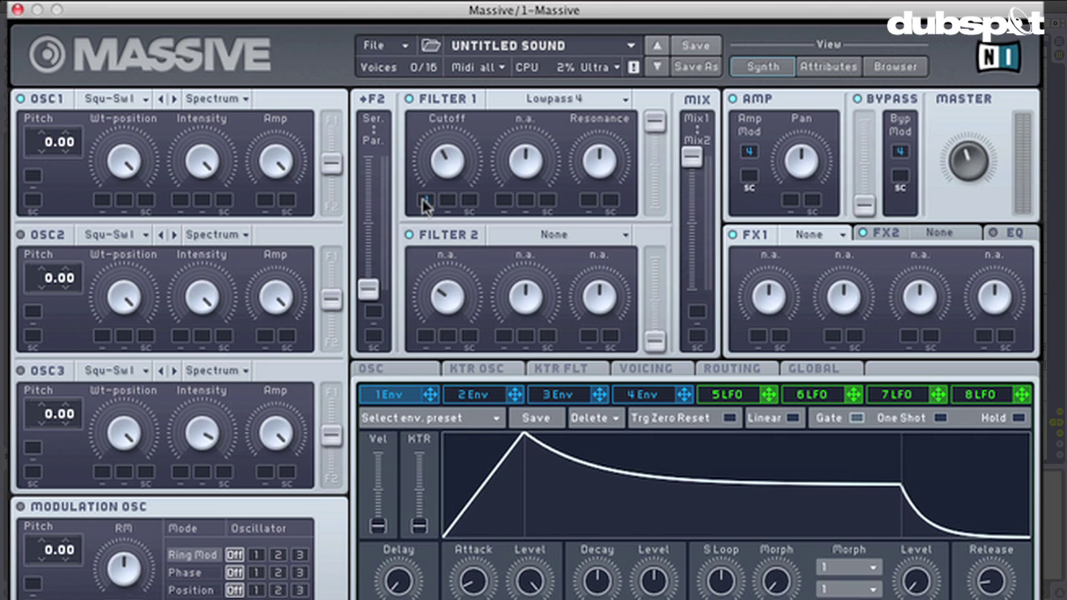
drag(425, 213, 428, 147)
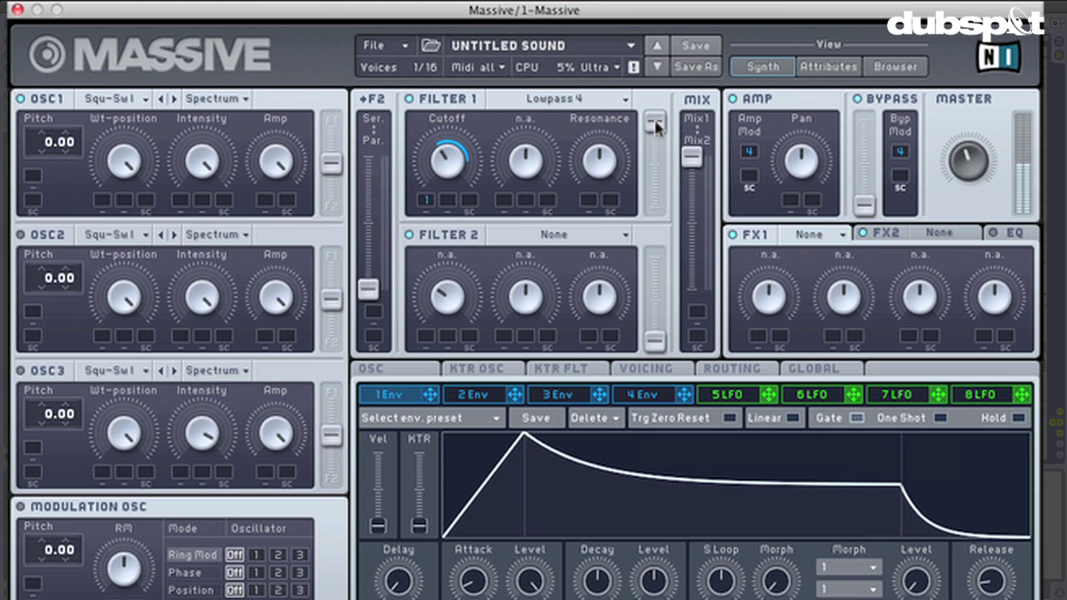
drag(605, 164, 597, 302)
drag(615, 176, 613, 99)
drag(612, 163, 623, 90)
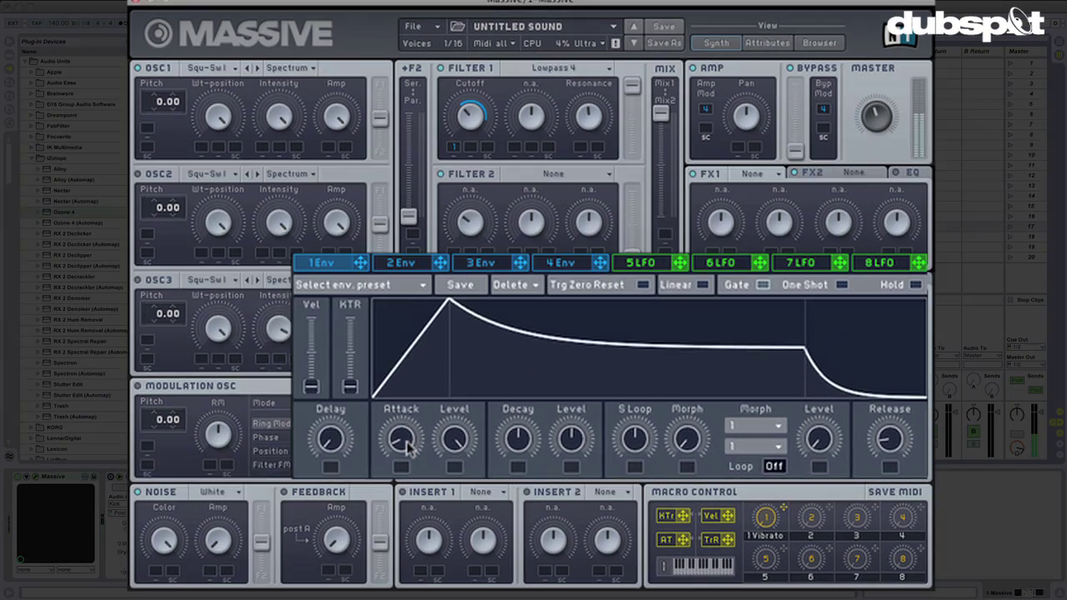
- Give envelope 1 a longer attack, lower decay level, longer decay, and full velocity response
drag(473, 581, 483, 575)
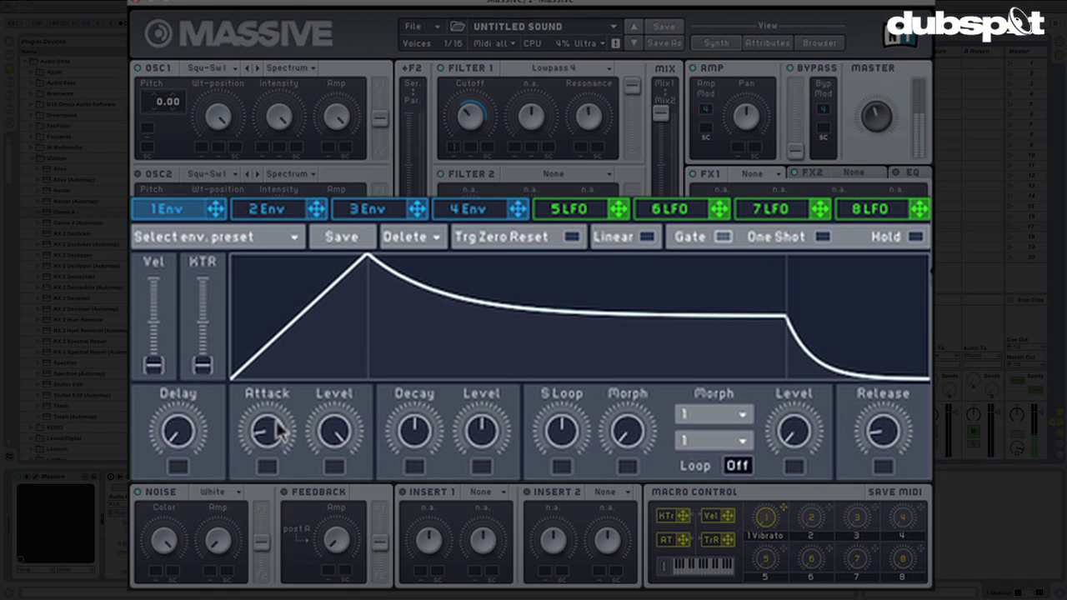
drag(482, 431, 480, 469)
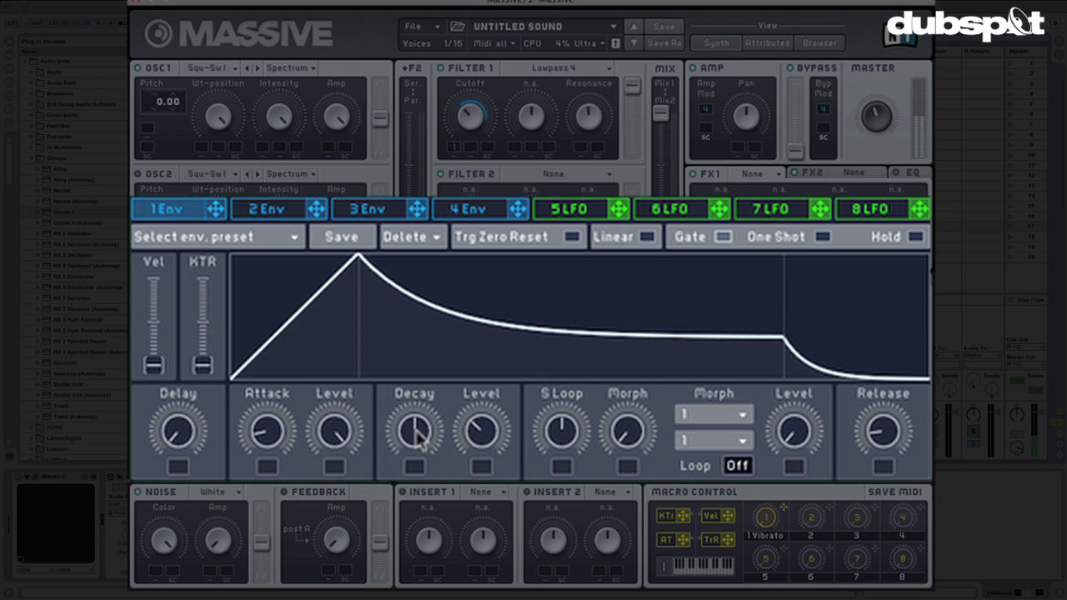
drag(417, 434, 418, 421)
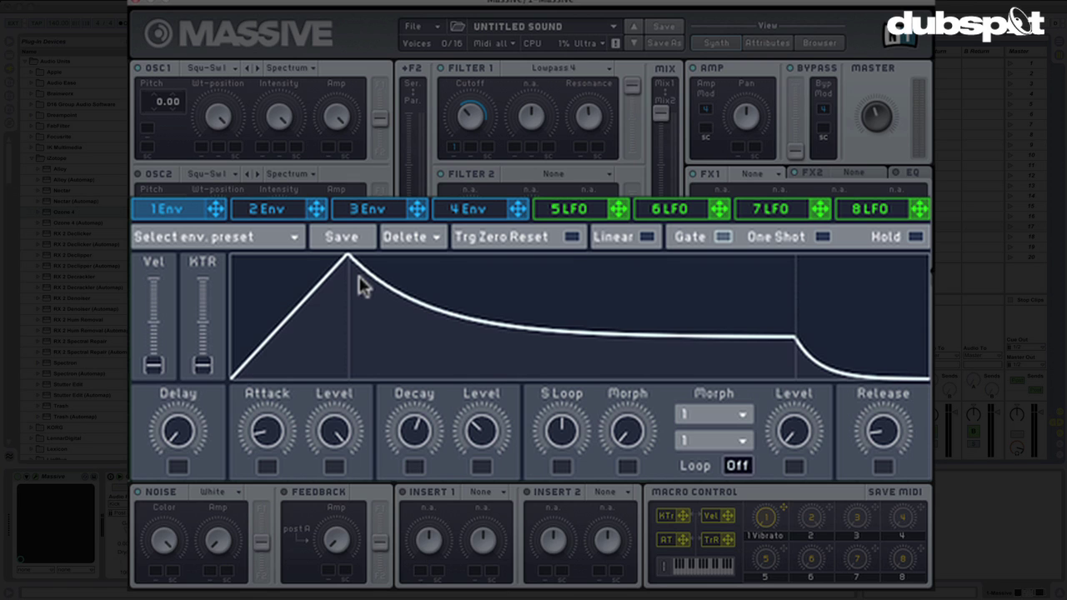
drag(400, 425, 406, 492)
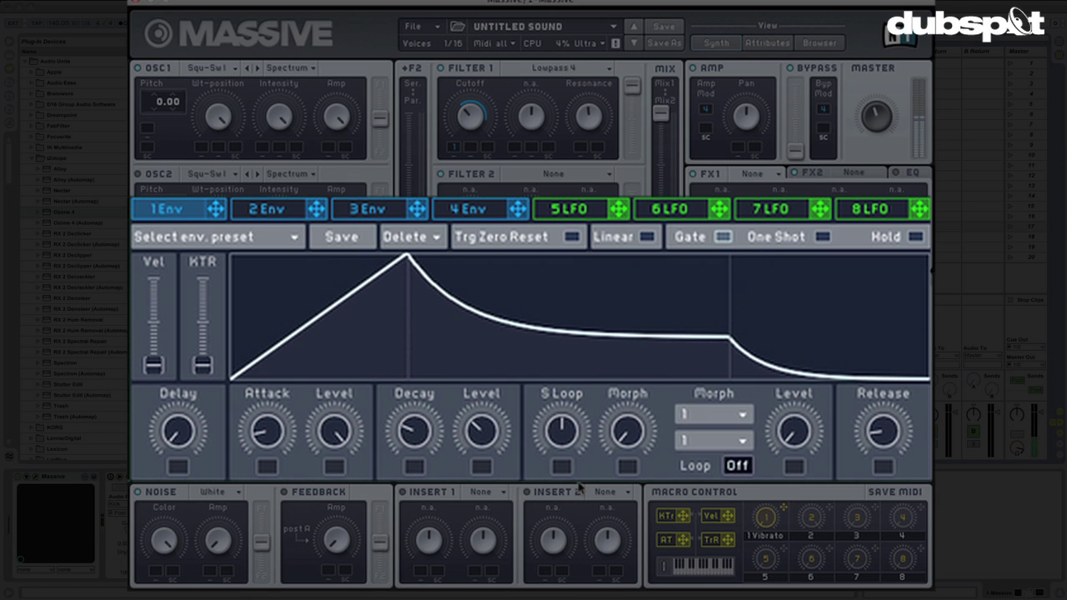
mouse_move(581, 487)
mouse_down()
mouse_move(405, 462)
mouse_move(574, 495)
mouse_up()
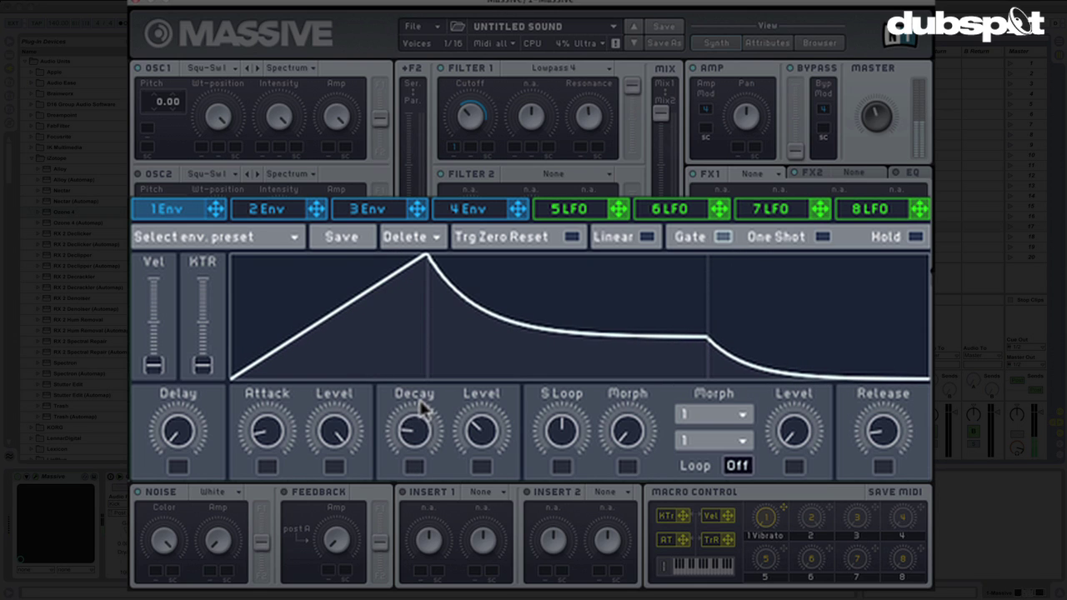
drag(422, 438, 422, 373)
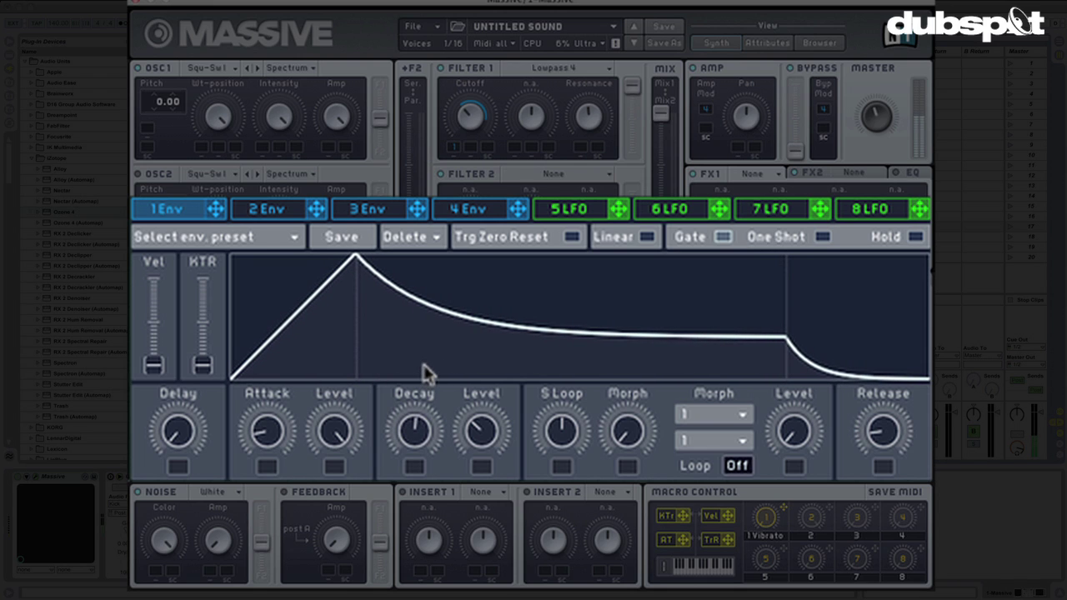
drag(420, 423, 421, 406)
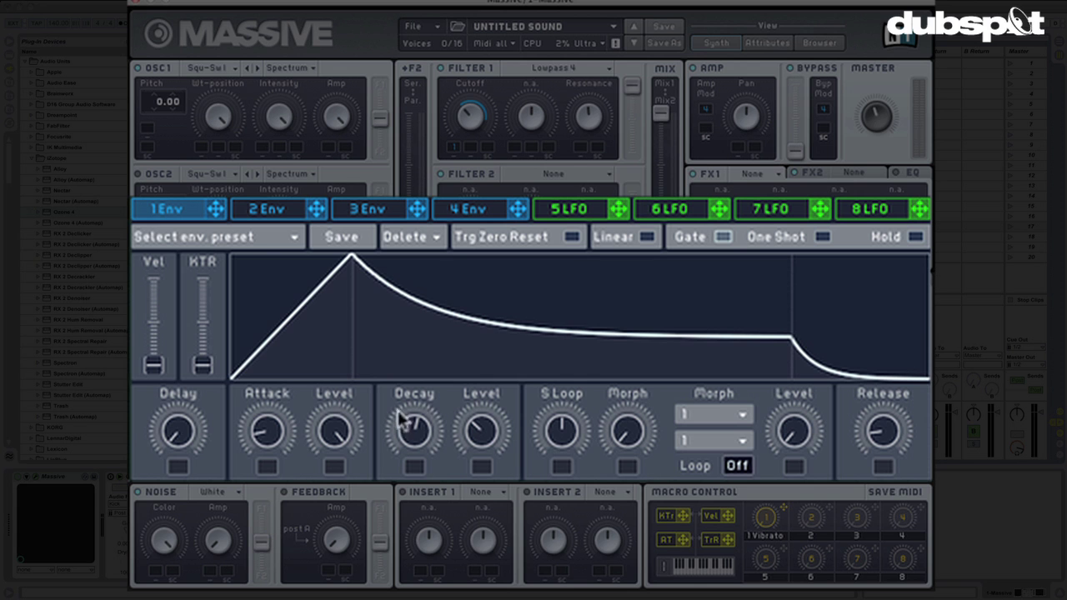
drag(153, 356, 169, 286)
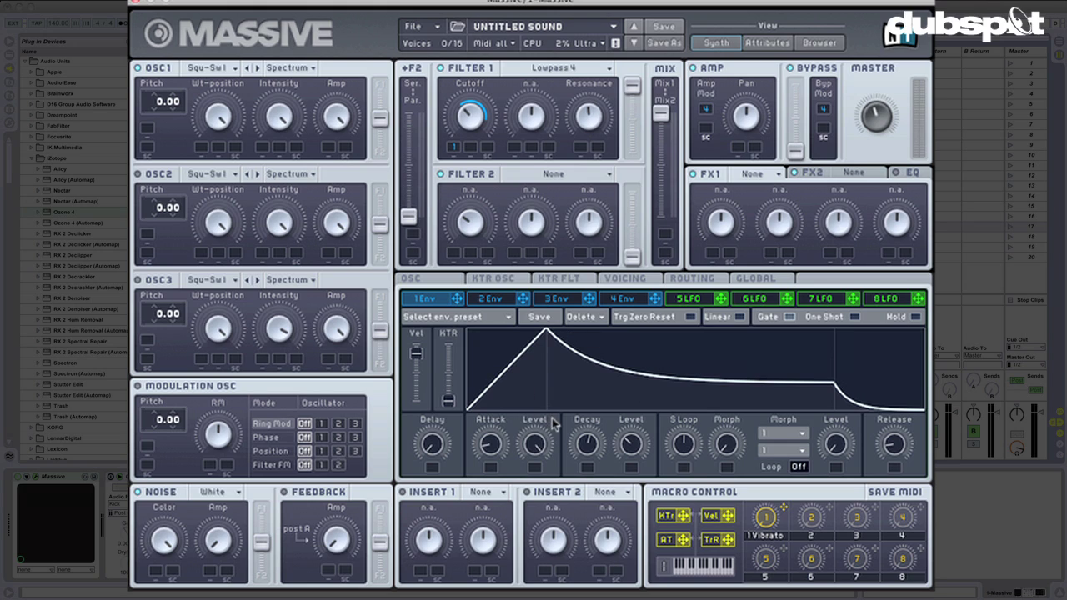
- Shorten envelope 1's Cutoff modulation depth and raise its KTR slider slightly
mouse_move(467, 116)
mouse_down()
mouse_move(482, 112)
mouse_move(472, 118)
mouse_up()
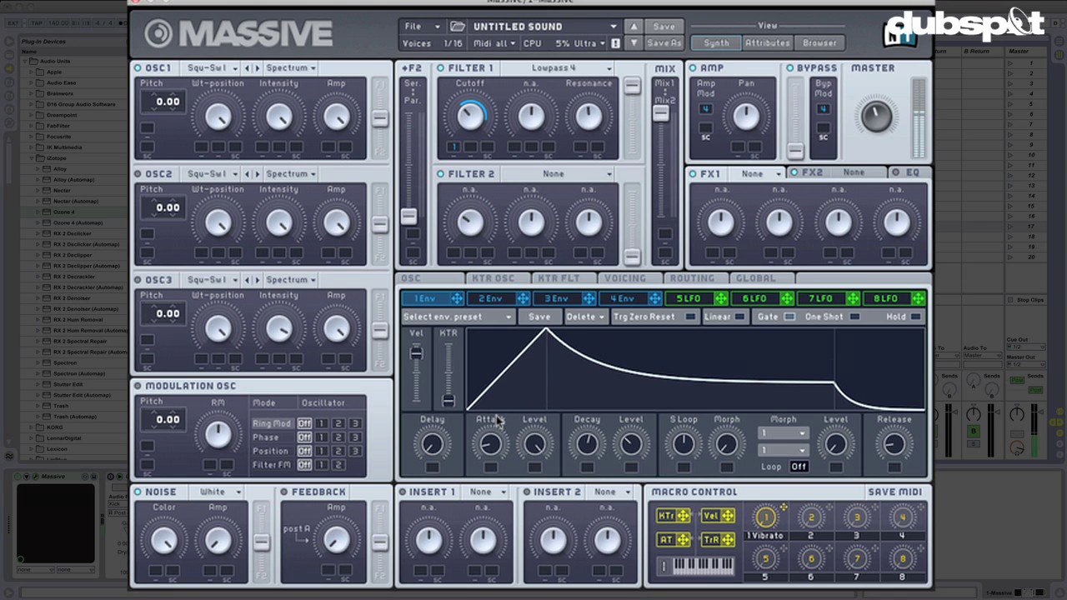
drag(448, 401, 453, 379)
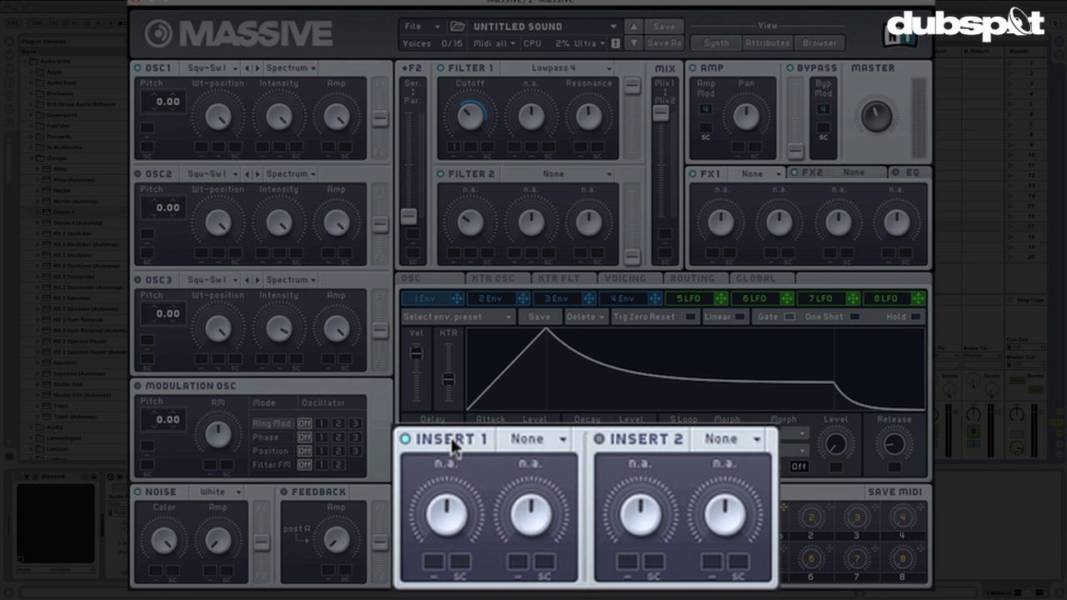
- Load Clip into Insert 1, raise its Dry/Wet slightly, and push Drive up then back off a bit
click(535, 437)
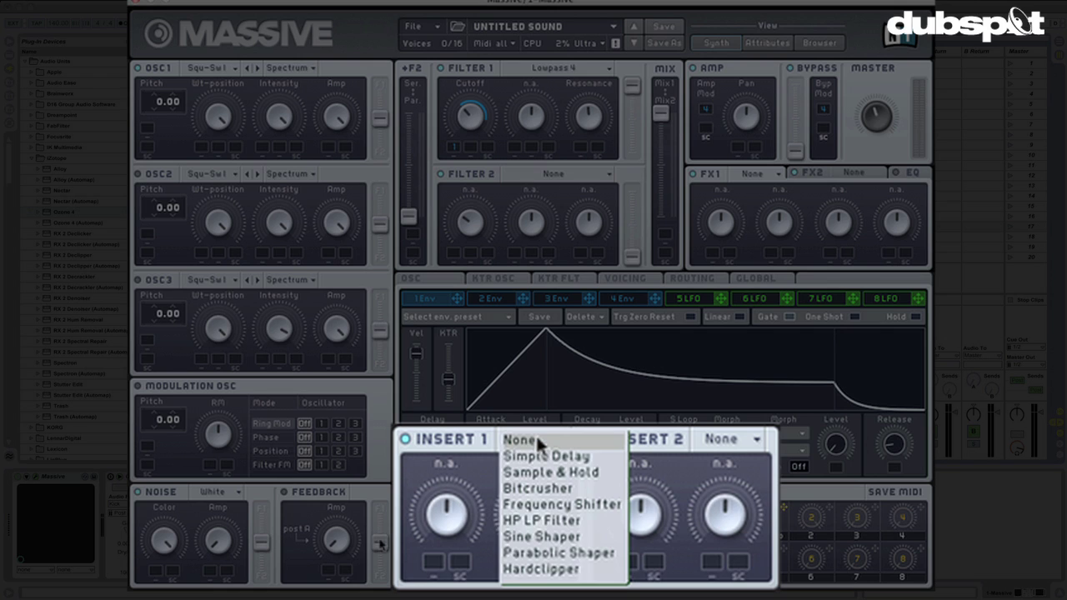
click(543, 568)
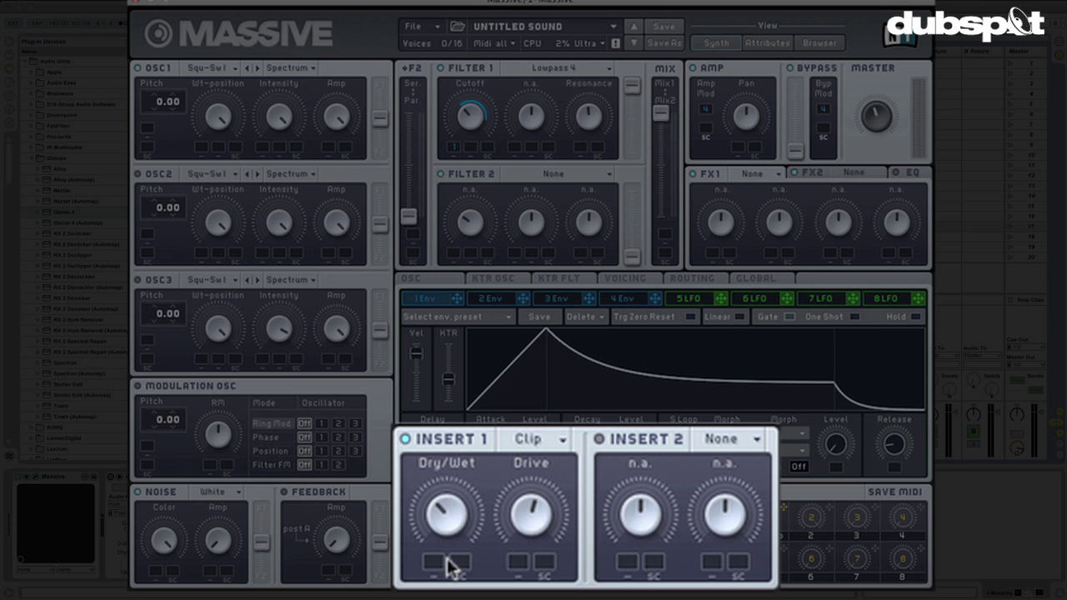
drag(450, 543, 450, 531)
drag(532, 518, 554, 525)
drag(469, 516, 469, 554)
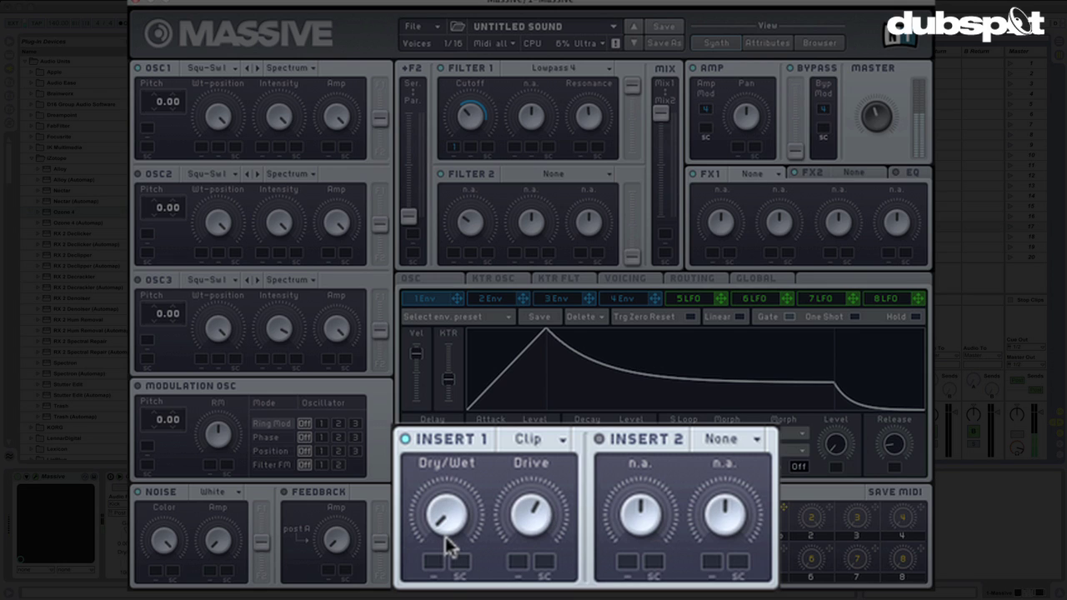
drag(446, 537, 464, 424)
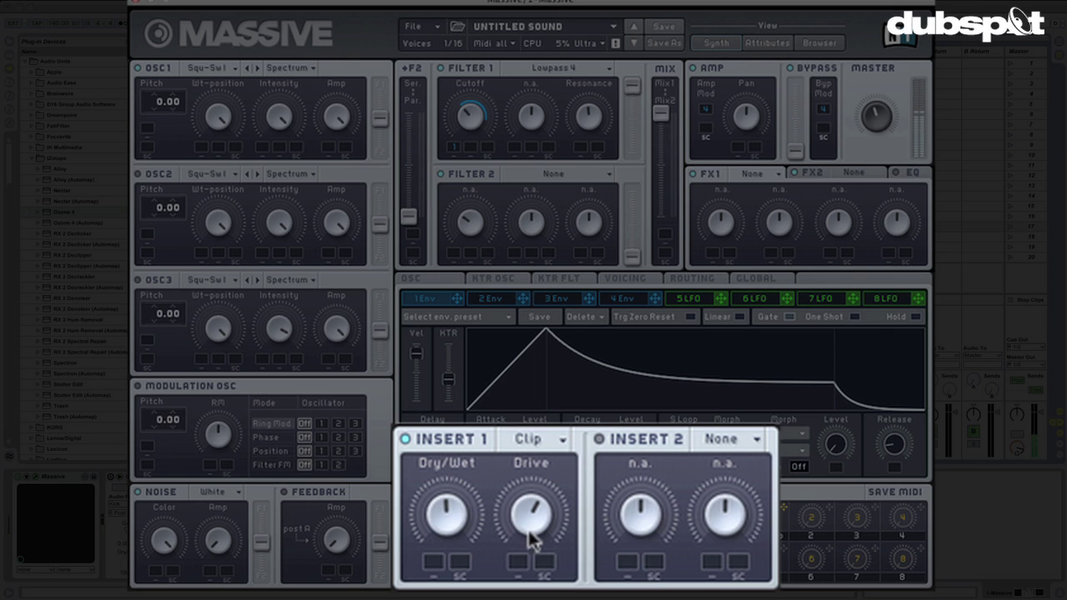
mouse_move(530, 538)
mouse_down()
mouse_move(524, 507)
mouse_move(532, 533)
mouse_up()
drag(533, 530, 527, 538)
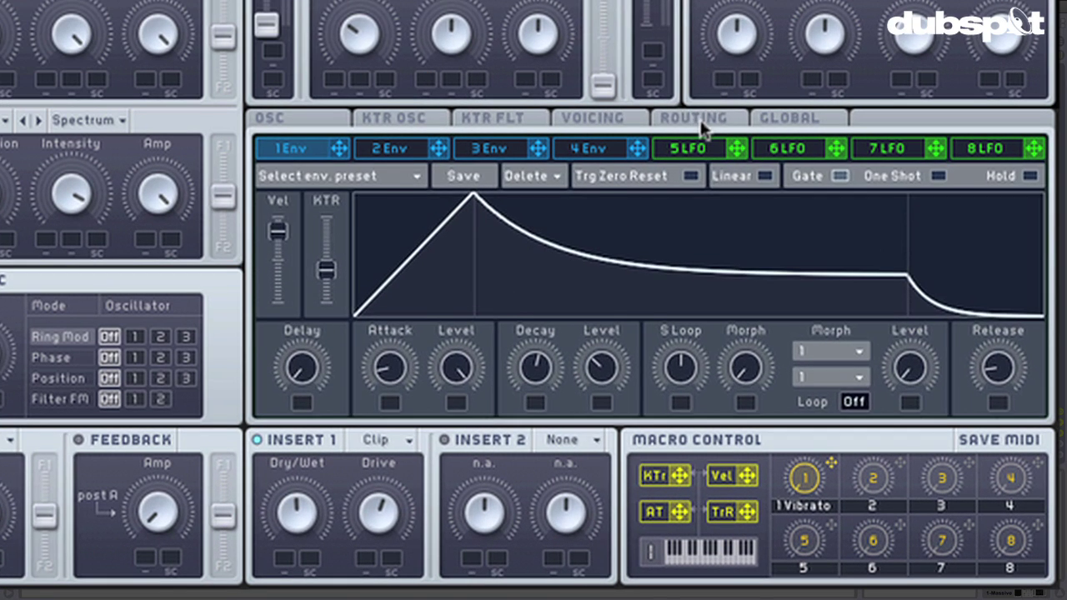
- Place Insert 2 after the filter mixer on the Routing page, then show the 7 LFO page
click(702, 282)
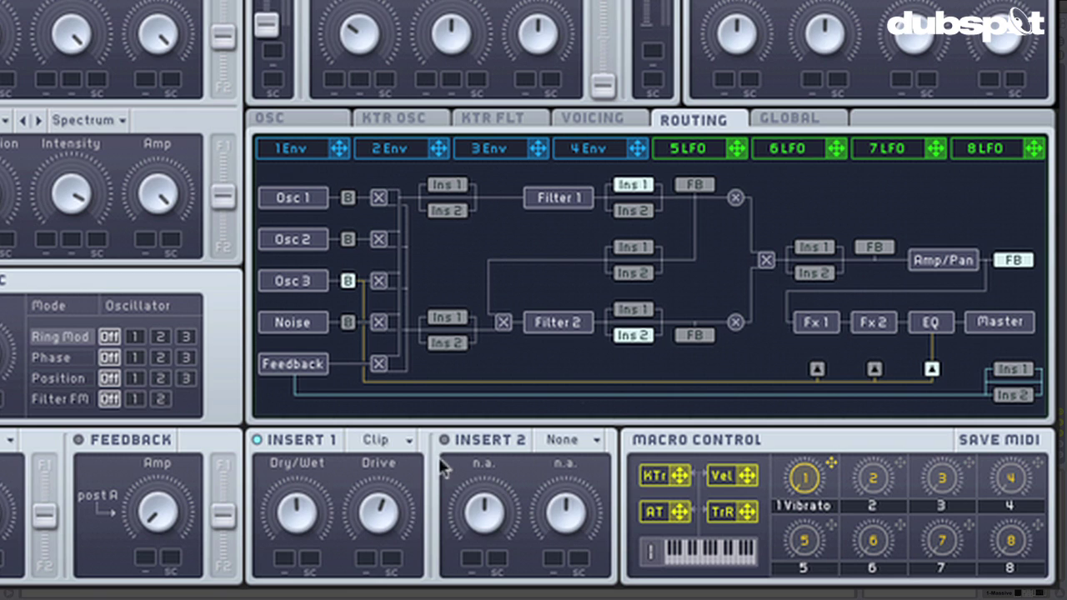
click(816, 275)
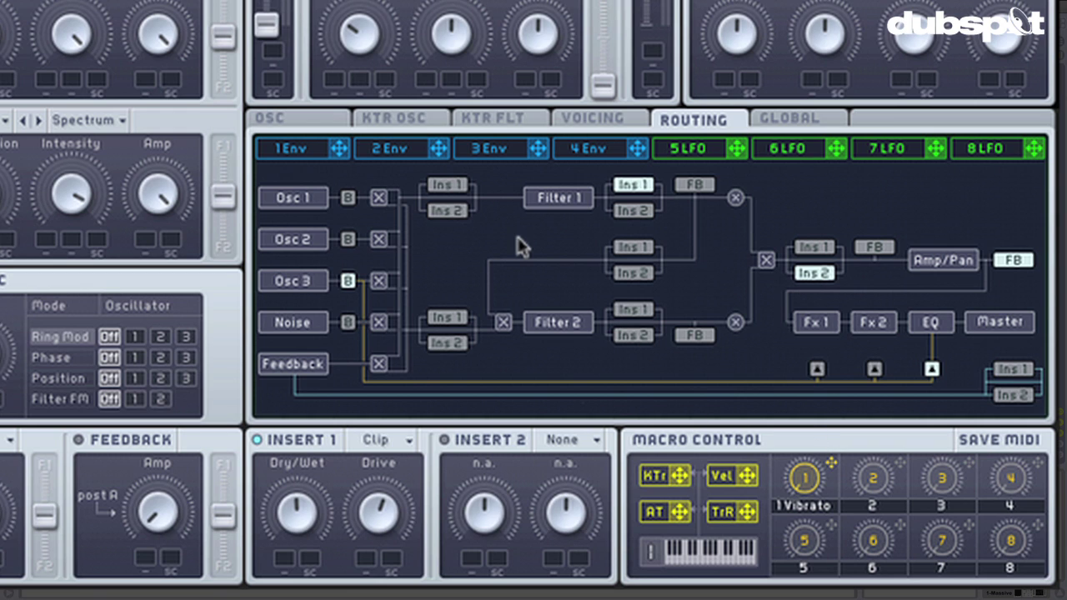
click(891, 150)
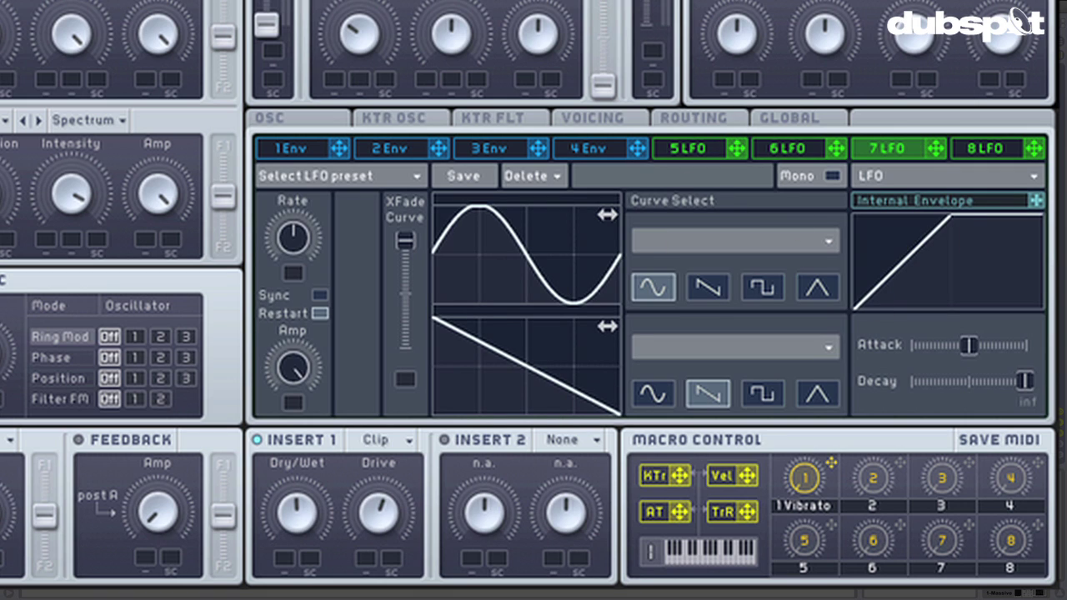
- Load Sine Shaper into Insert 2, nudge its Drive up and turn its Dry/Wet down
click(594, 444)
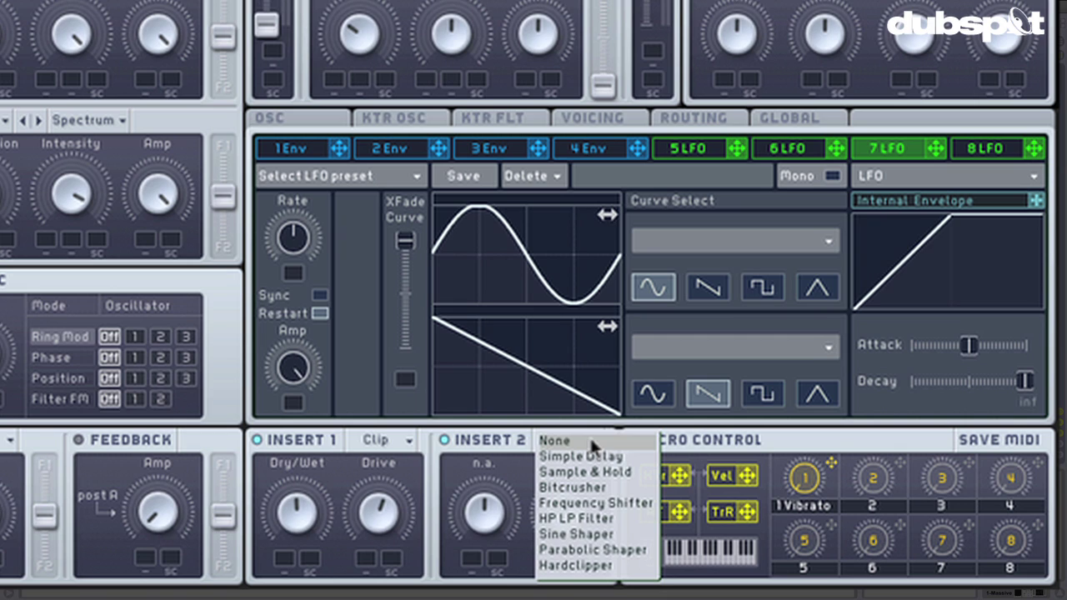
click(595, 535)
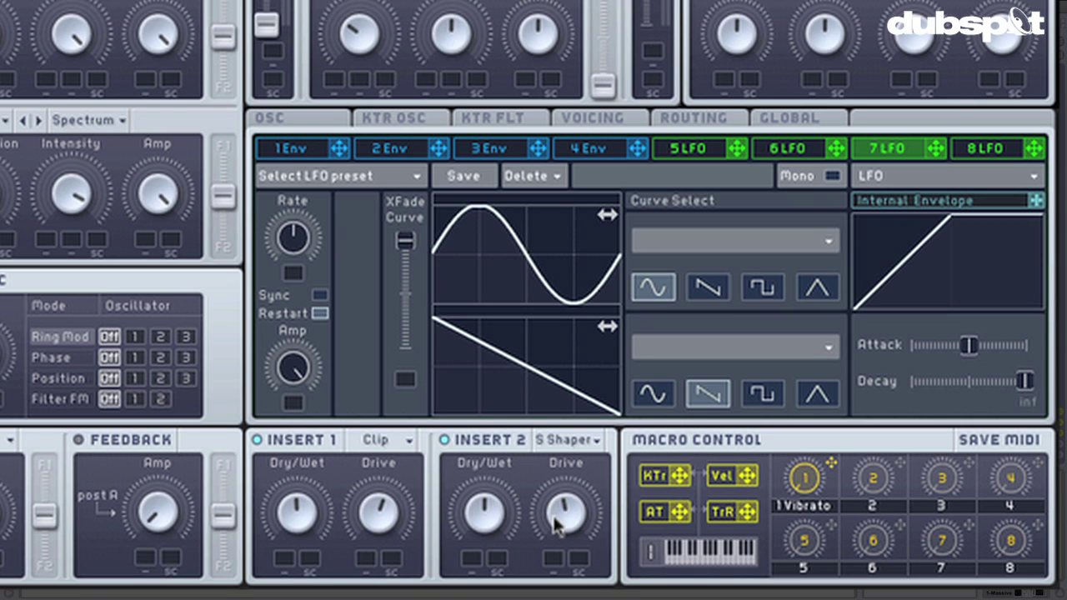
drag(556, 524, 563, 505)
drag(479, 517, 512, 354)
- Assign LFO 7 to the Sine Shaper's Drive at reduced depth, trimming Drive and Dry/Wet slightly
mouse_move(572, 543)
mouse_down()
mouse_move(568, 585)
mouse_move(579, 459)
mouse_move(569, 570)
mouse_move(567, 561)
mouse_up()
drag(935, 150, 556, 505)
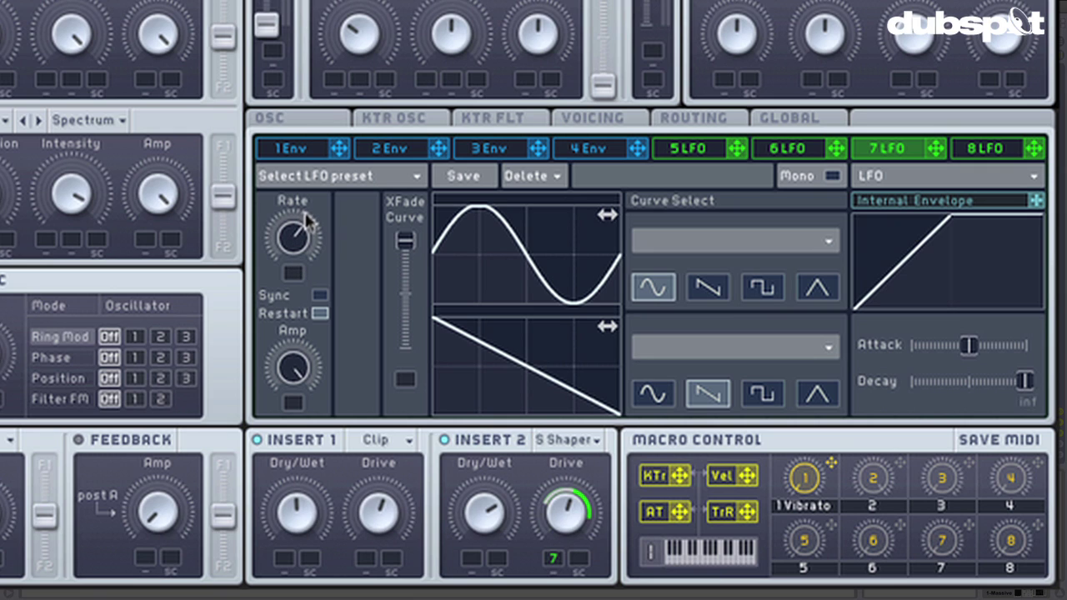
drag(466, 508, 490, 535)
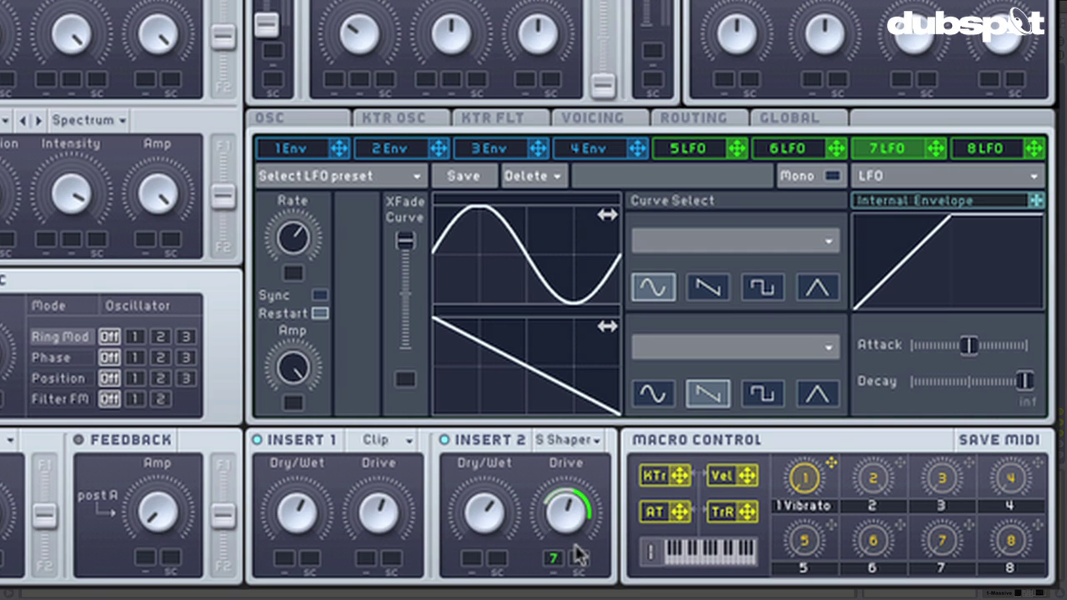
mouse_move(550, 567)
mouse_down()
mouse_move(542, 584)
mouse_move(560, 554)
mouse_up()
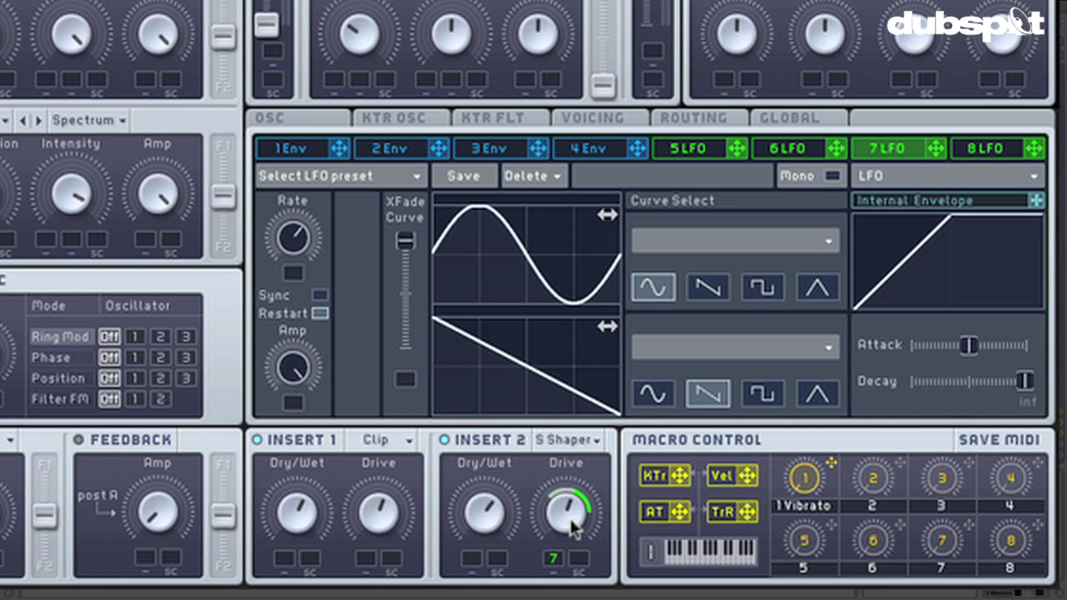
- On the Routing page, try Insert 2 after Oscillator 1, then return it after the filter mix
click(711, 121)
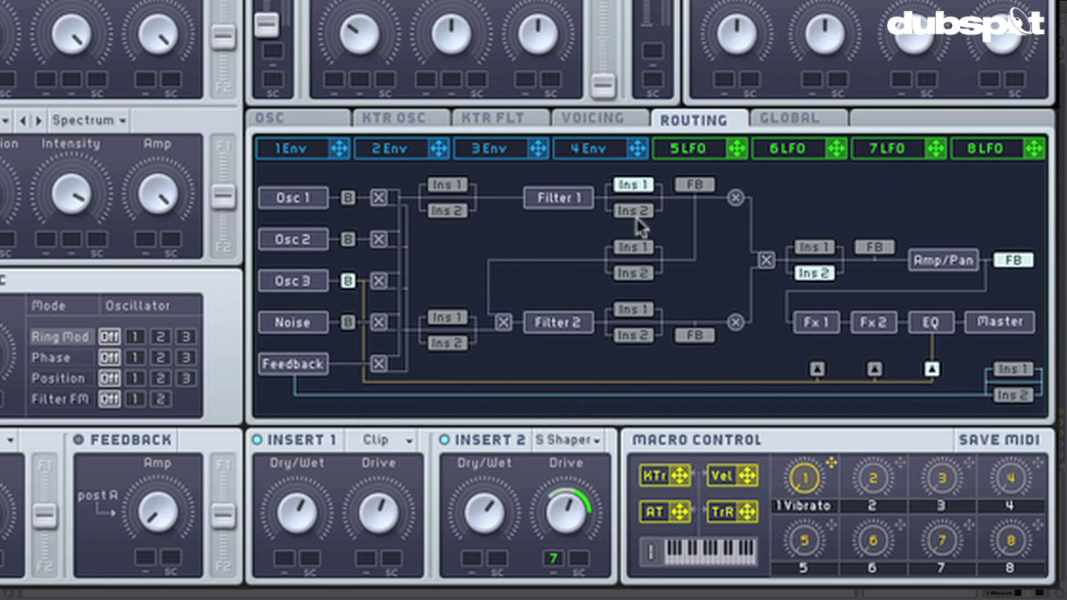
click(450, 213)
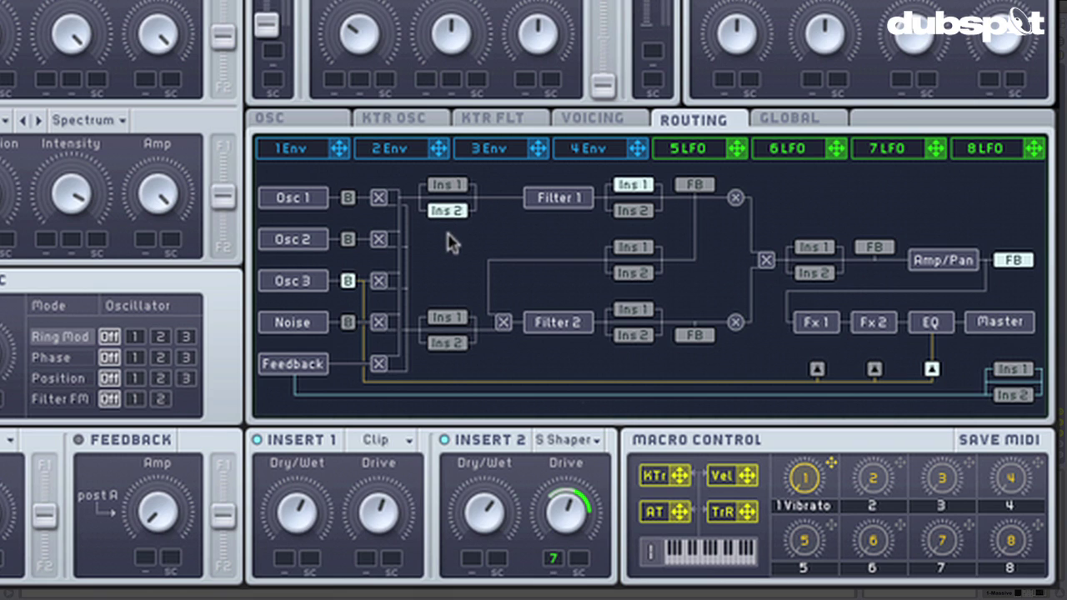
click(820, 275)
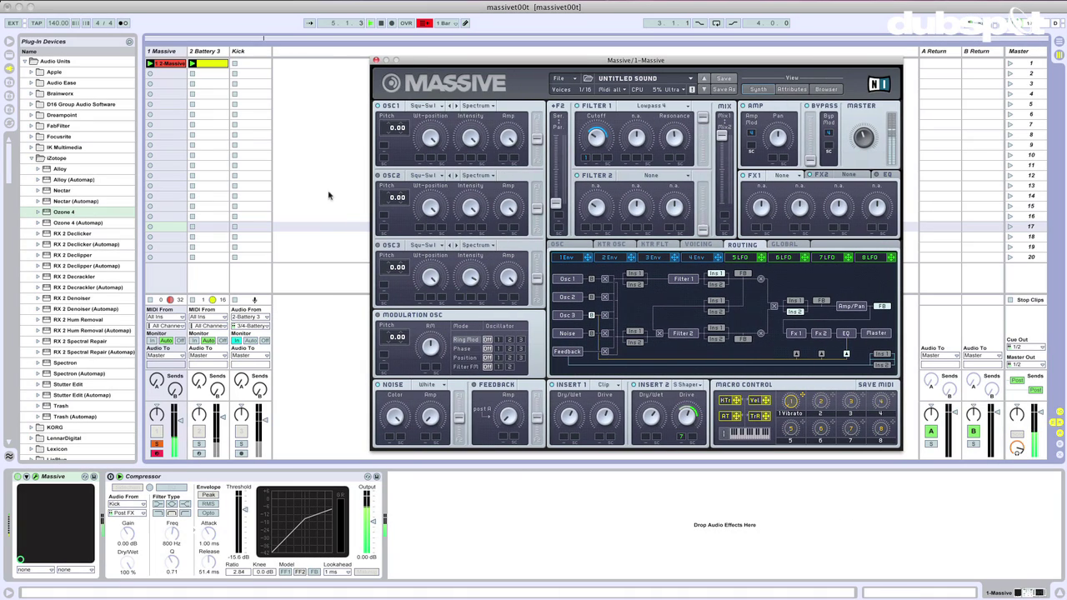
- Solo the Massive track in Live and set LFO 7's synced rate ratio to 1:8
click(163, 450)
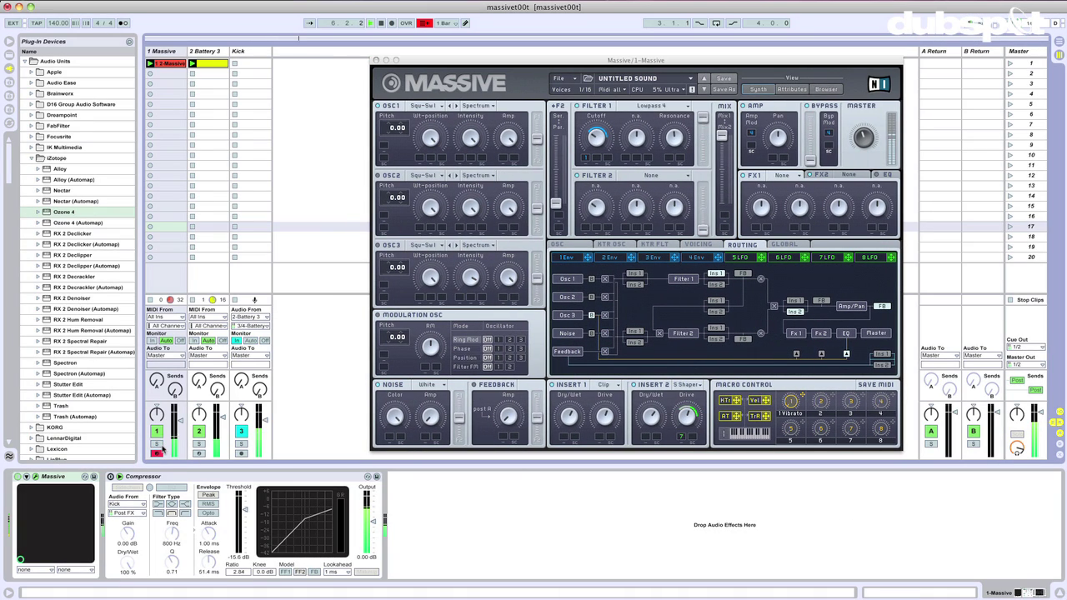
click(157, 442)
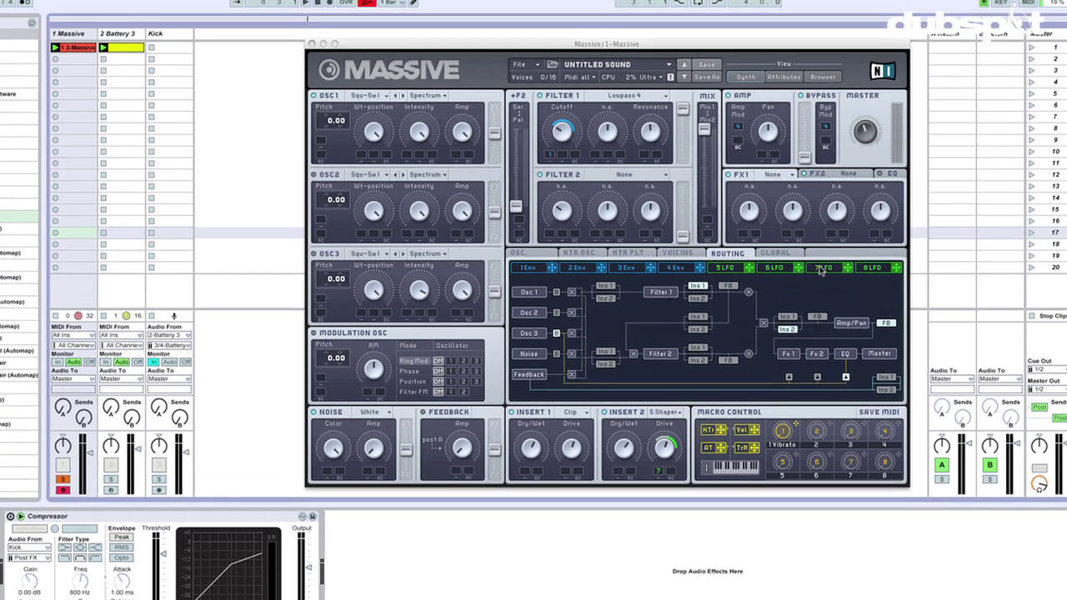
click(816, 263)
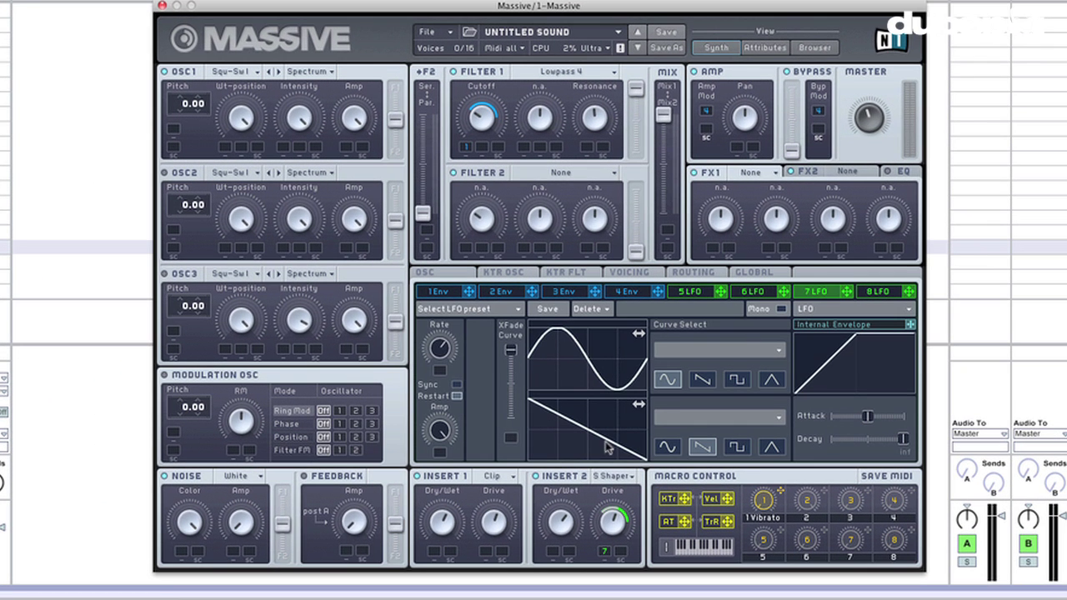
drag(450, 358, 451, 365)
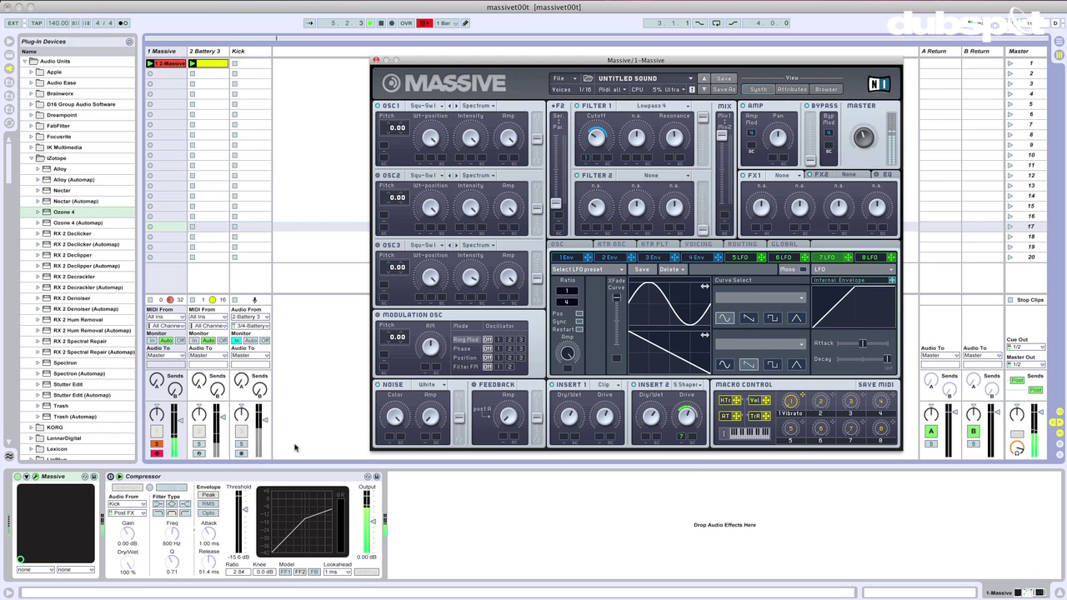
click(157, 447)
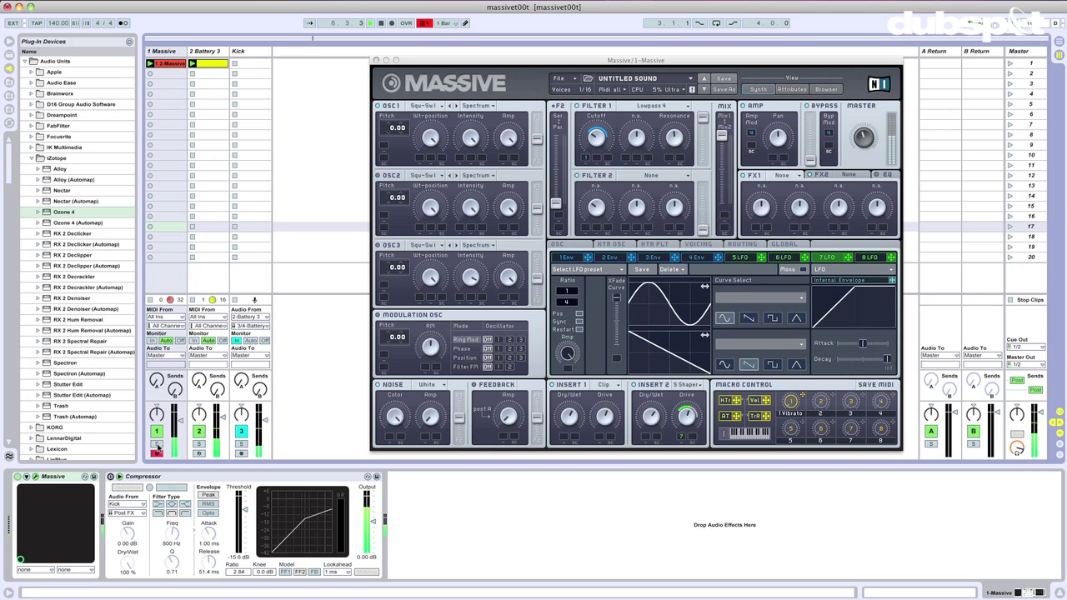
click(568, 303)
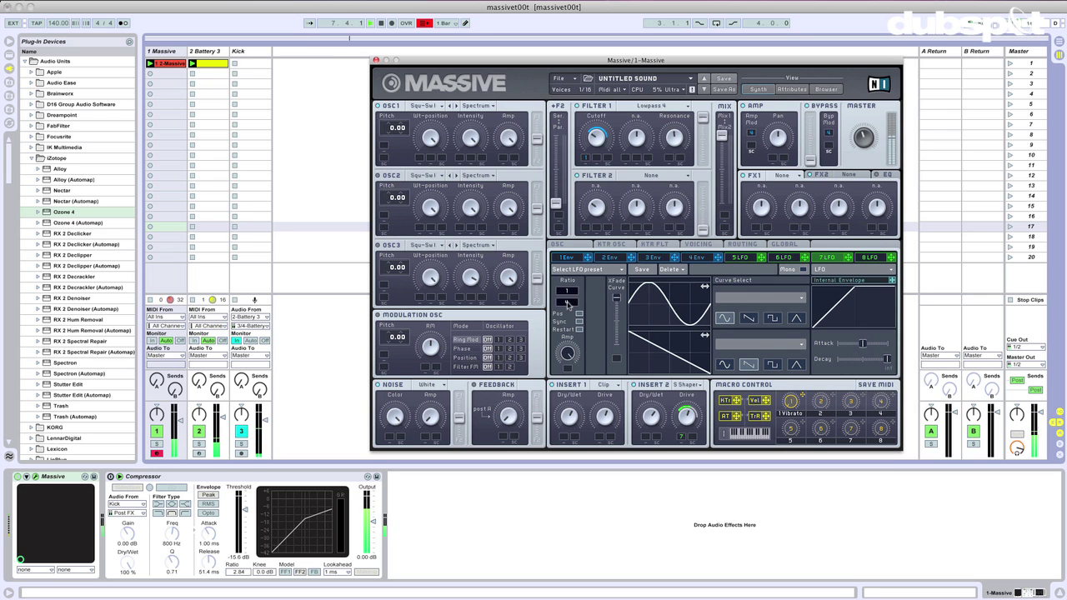
drag(568, 305, 568, 302)
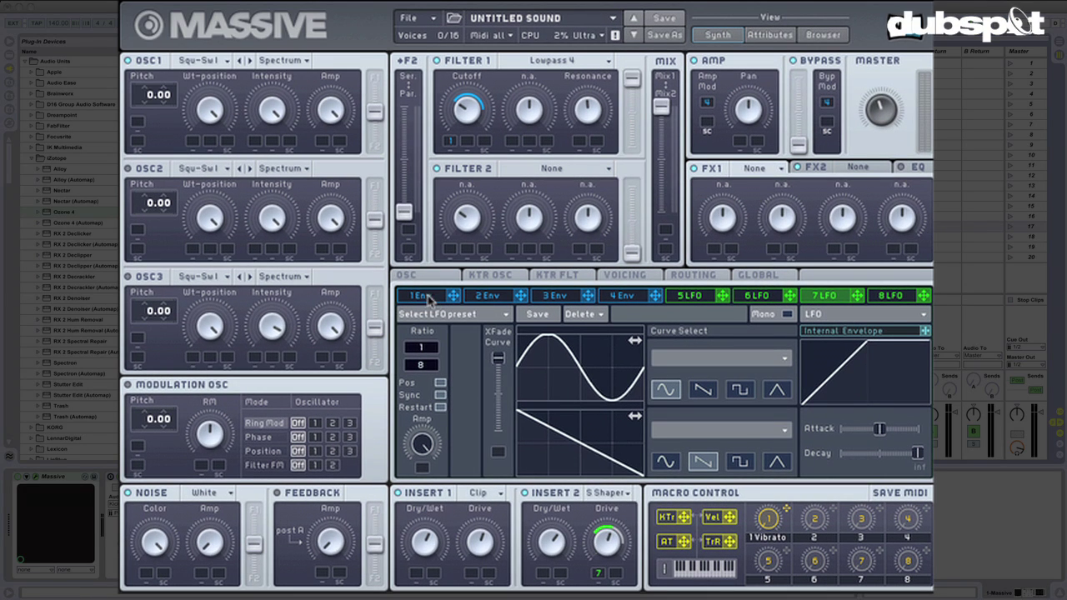
- Route Envelope 2 to Oscillator 1's pitch slot with a modulation amount of 36
click(483, 298)
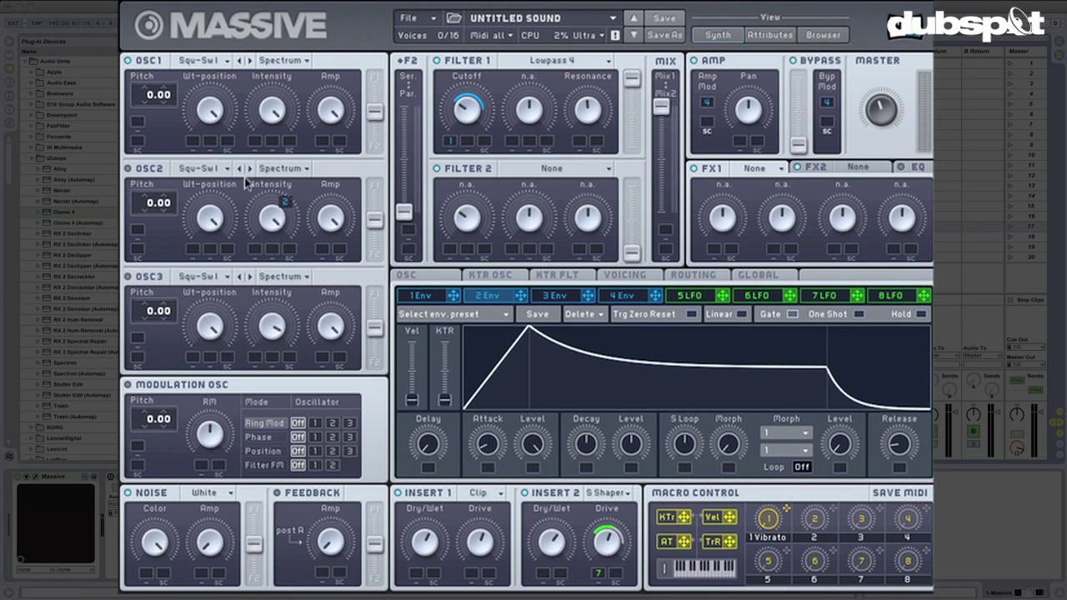
drag(187, 151, 138, 122)
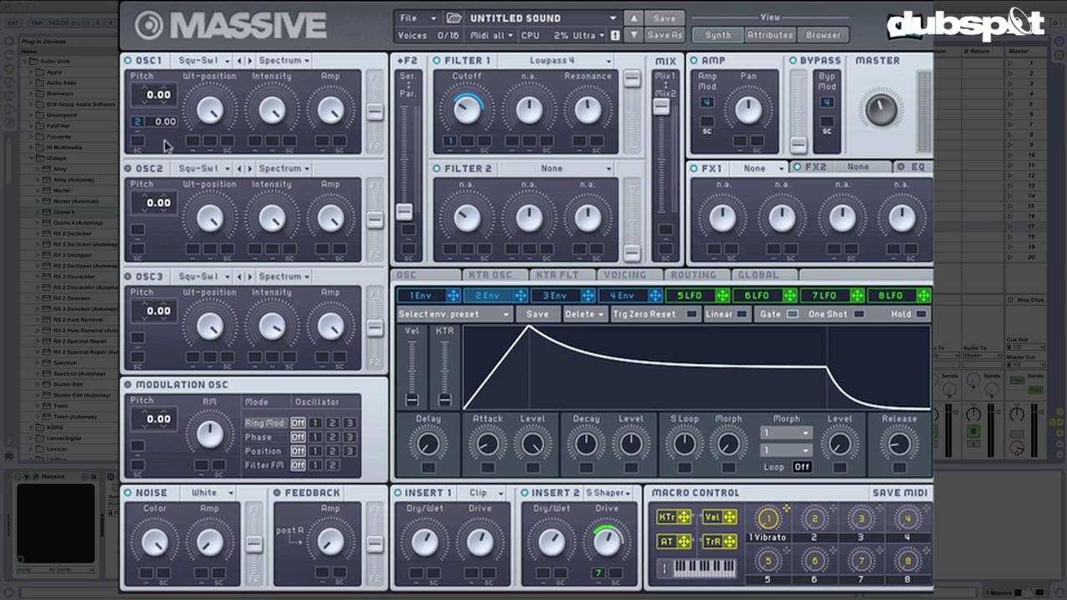
drag(163, 122, 170, 66)
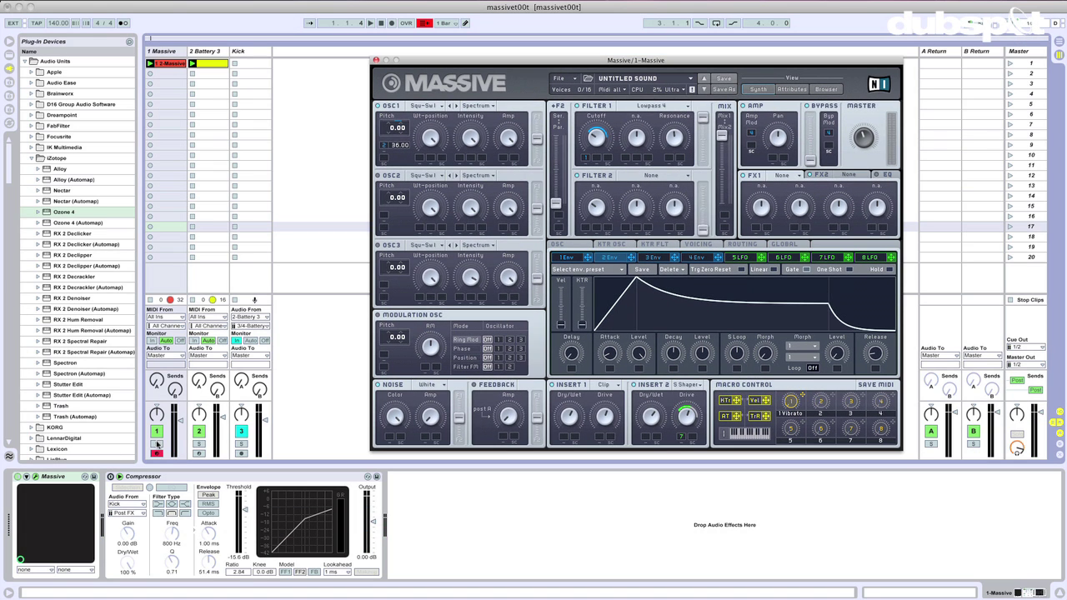
- Drop Envelope 2's decay level to zero, shorten its decay, and adjust OSC1's pitch mod assignment
click(155, 444)
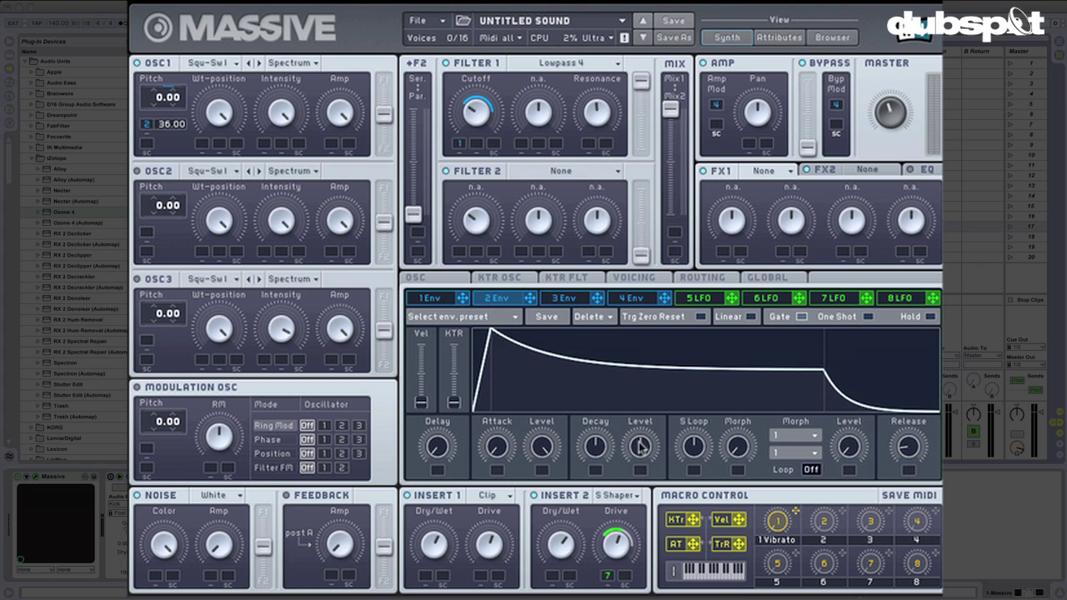
drag(702, 354, 701, 366)
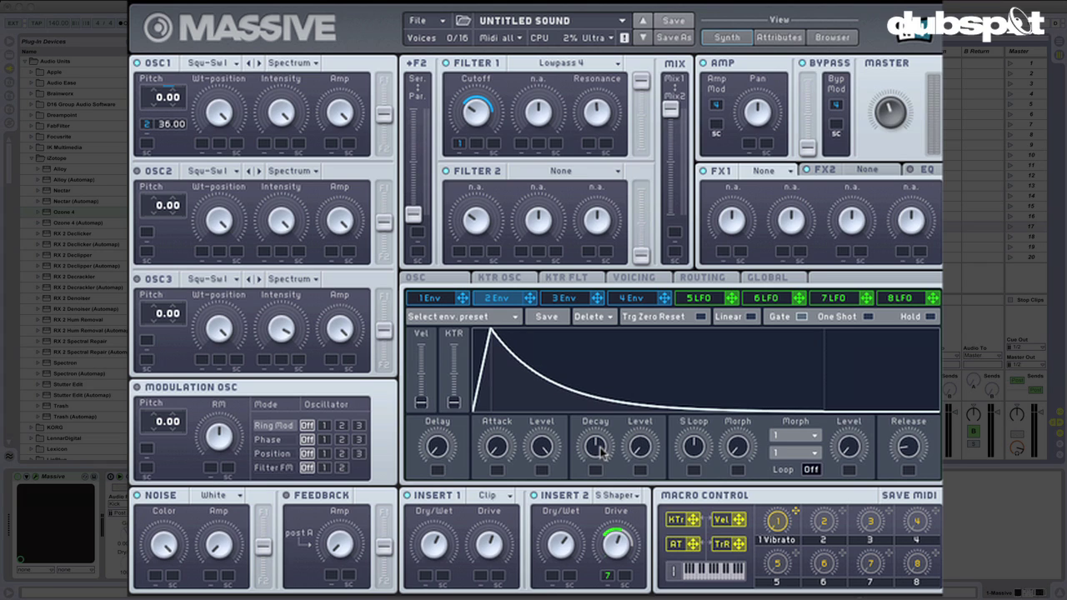
mouse_move(601, 450)
mouse_down()
mouse_move(587, 495)
mouse_move(596, 439)
mouse_up()
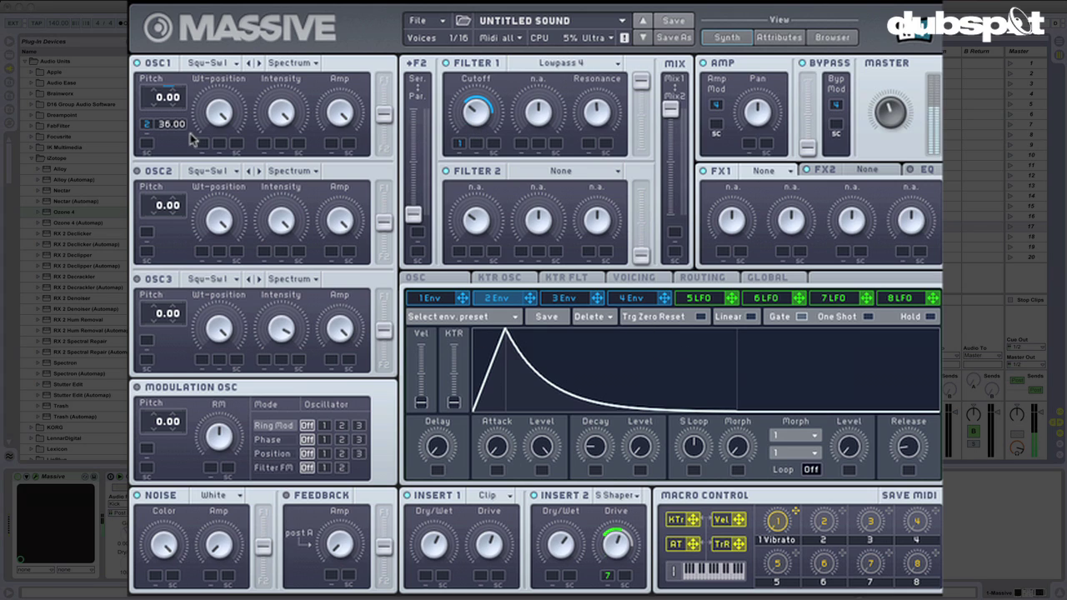
right_click(147, 124)
click(207, 173)
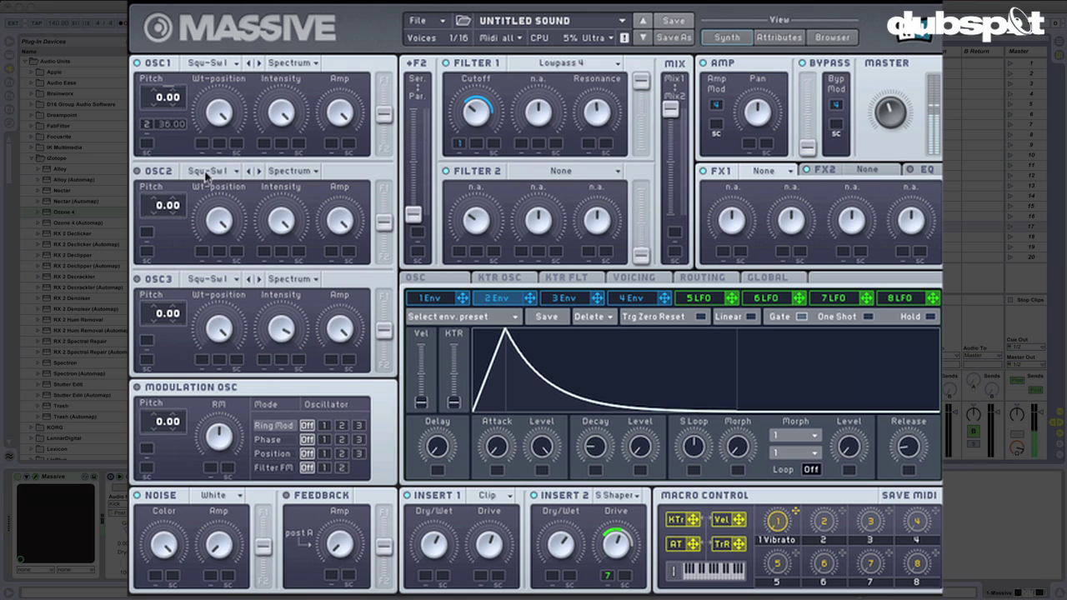
- Assign Macro 2 to OSC1 pitch and Envelope 2 Decay, then raise Envelope 1's sustain level
right_click(147, 124)
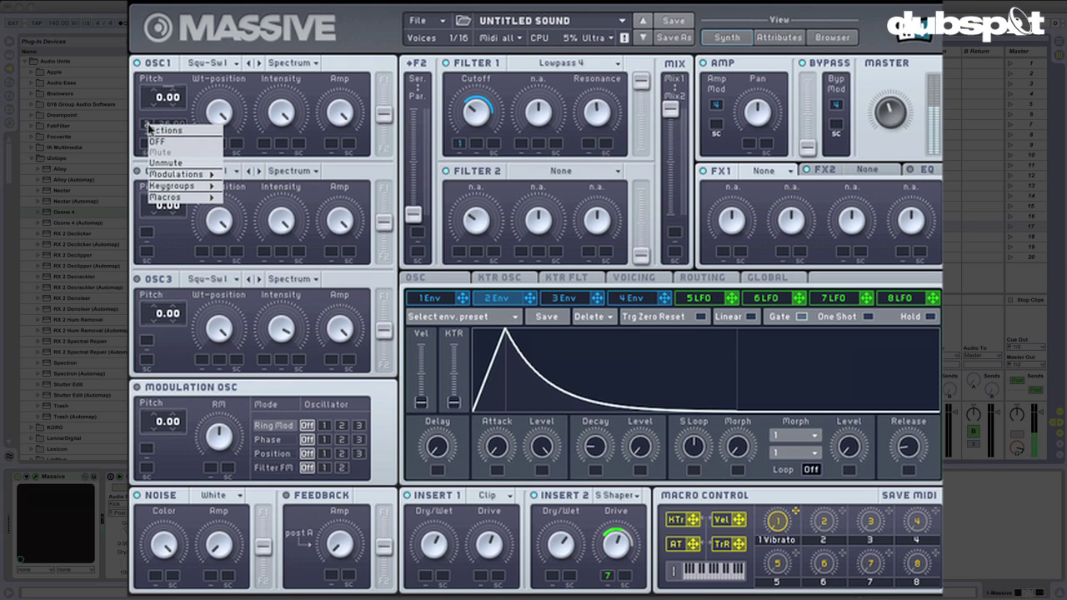
click(171, 165)
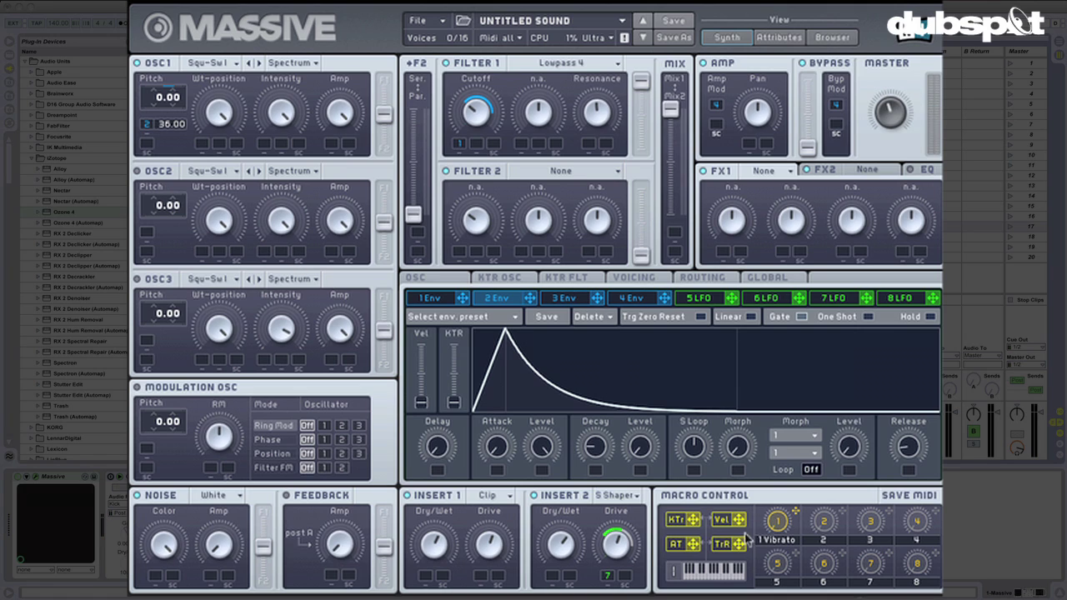
mouse_move(843, 512)
mouse_down()
mouse_move(767, 521)
mouse_move(550, 500)
mouse_move(544, 485)
mouse_move(598, 464)
mouse_up()
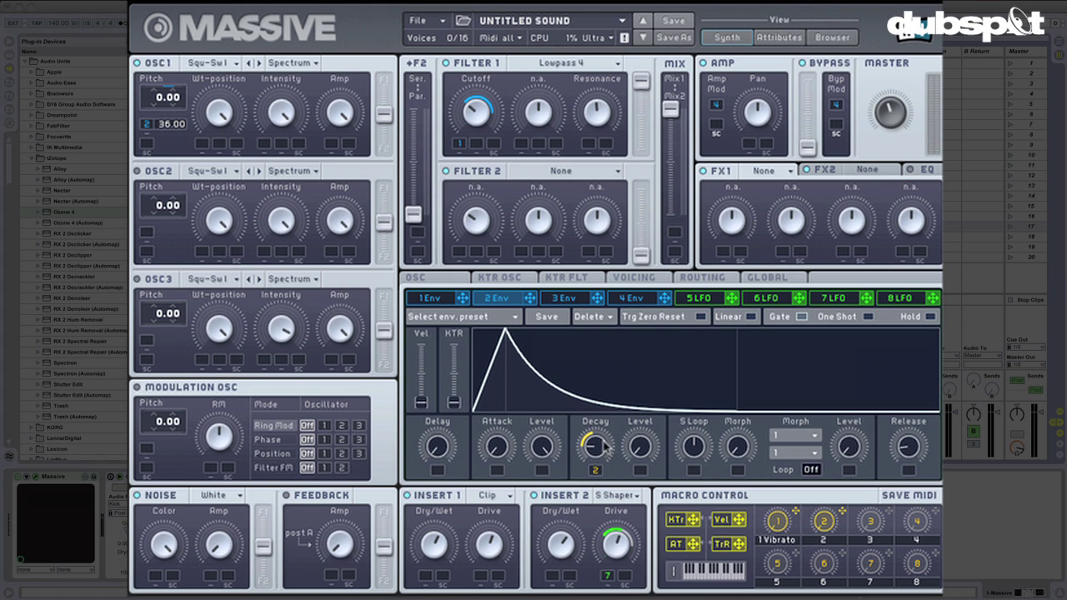
mouse_move(844, 514)
mouse_down()
mouse_move(498, 473)
mouse_move(496, 435)
mouse_up()
click(440, 300)
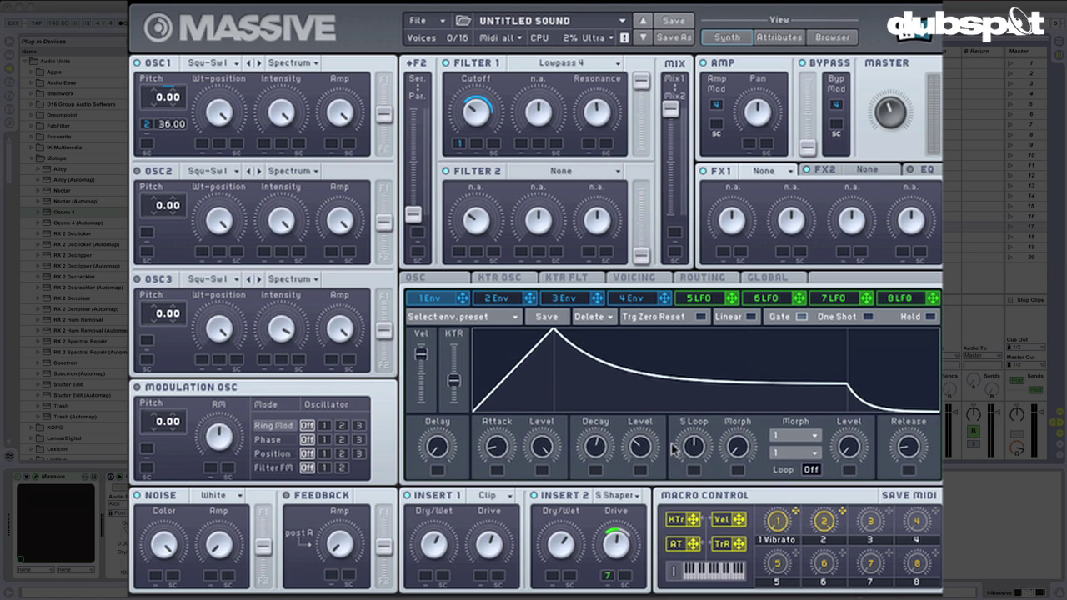
drag(638, 450, 638, 444)
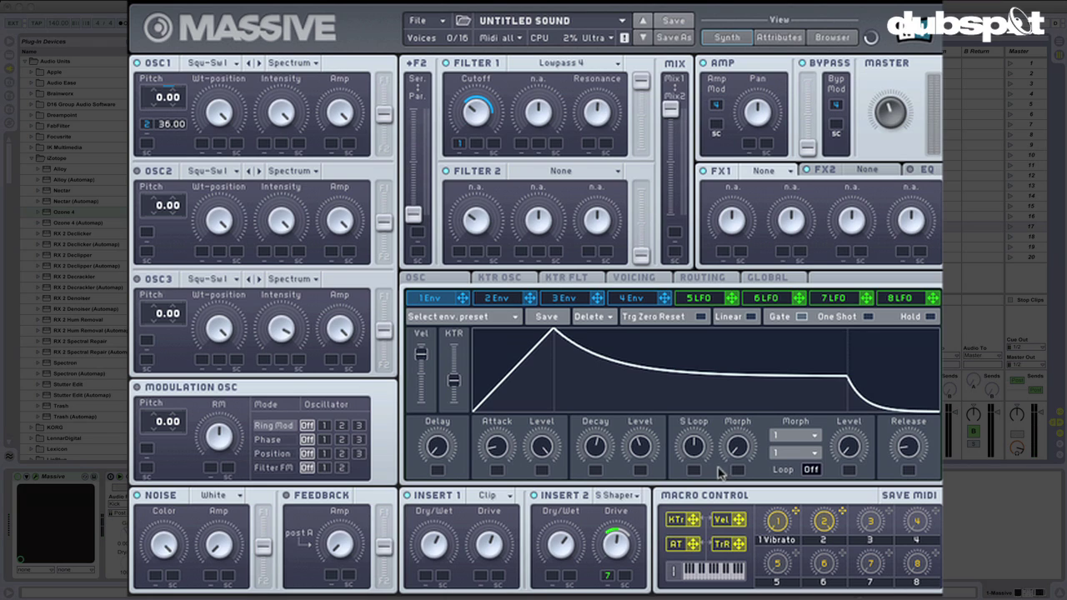
- Link Macro 2 to Filter 1's Cutoff and Resonance modulation slots
right_click(823, 525)
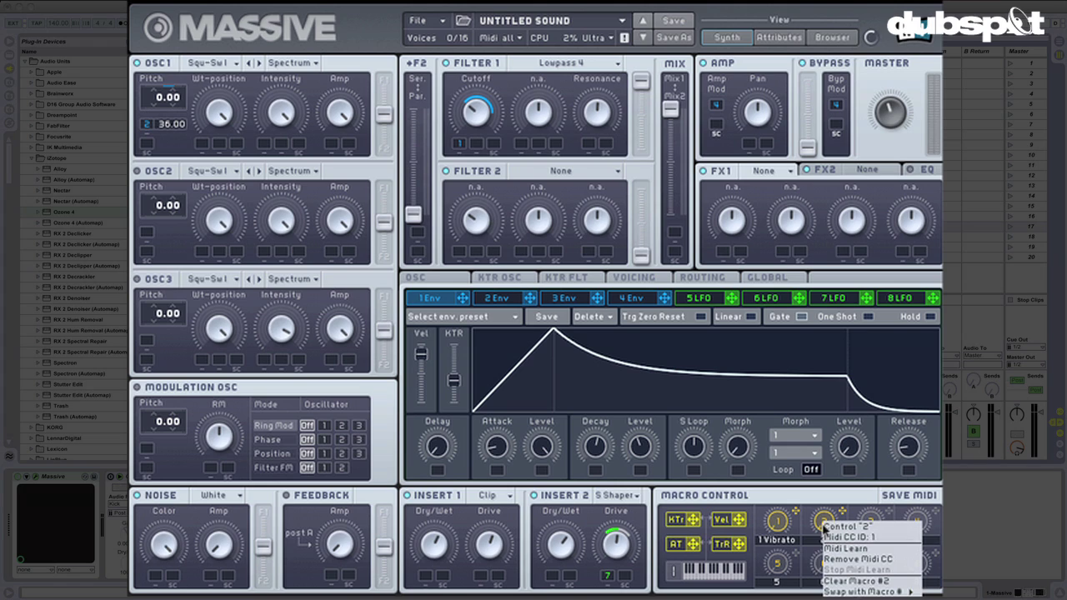
click(834, 557)
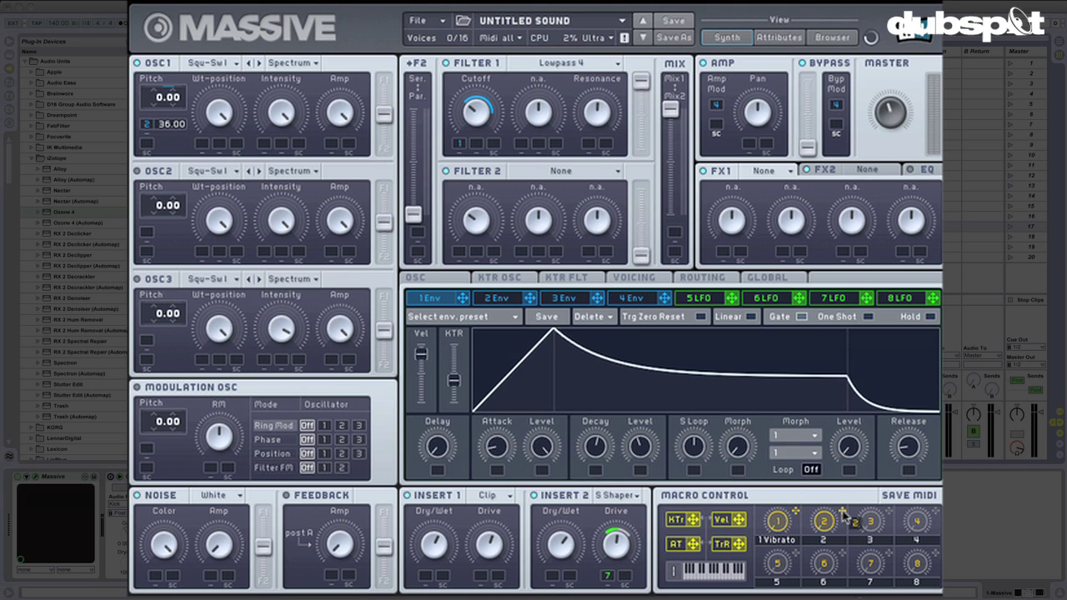
drag(842, 511, 475, 162)
drag(843, 512, 595, 133)
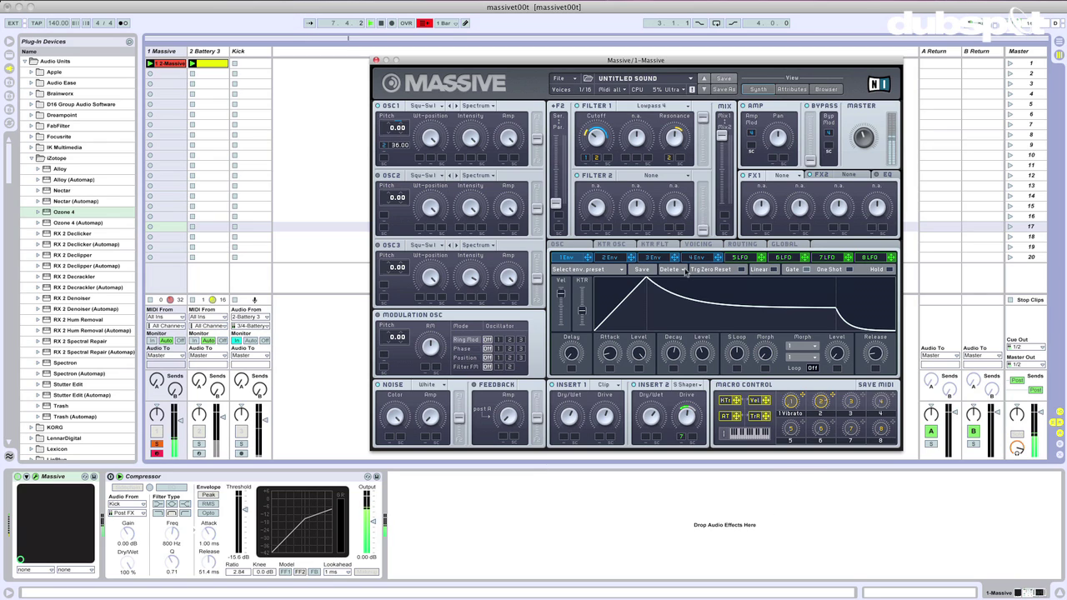
- Show Envelope 2's shape in Massive
click(609, 257)
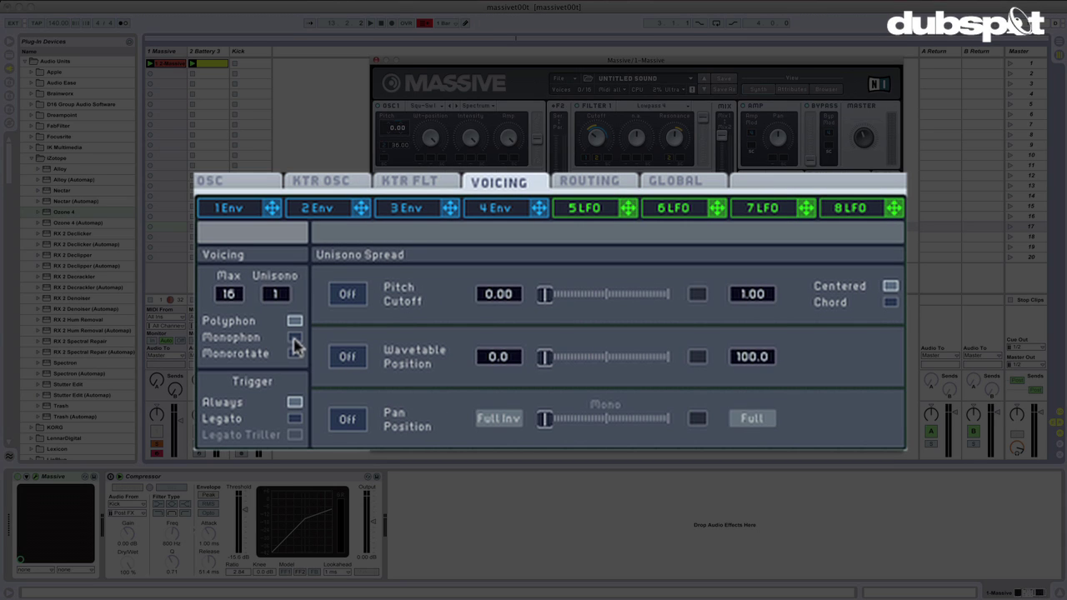
- Enable Monophon voicing and bring up the OSC page's Glide settings
click(295, 337)
click(252, 183)
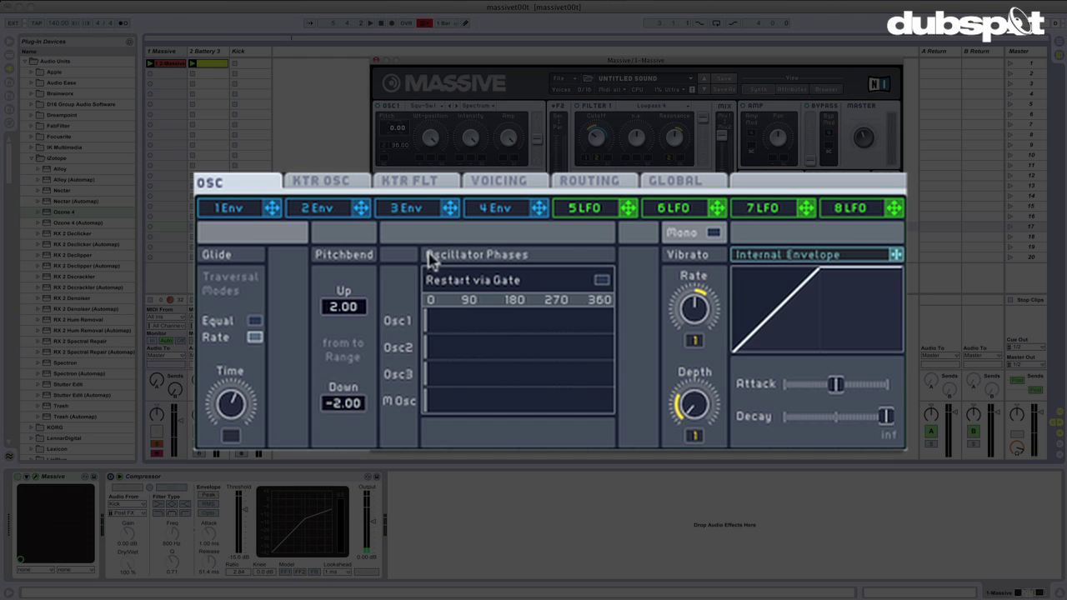
- Set Unisono to 2, enable slightly detuned Pitch/Cutoff spread, and turn Pan Position spread on
click(511, 183)
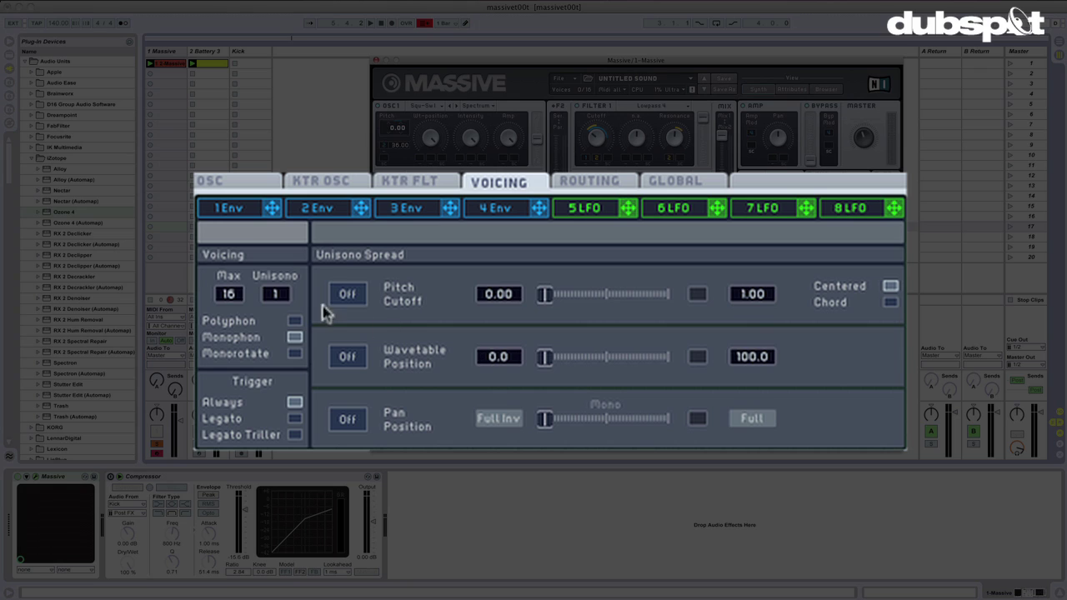
drag(288, 302, 284, 291)
mouse_move(283, 305)
mouse_down()
mouse_move(286, 247)
mouse_move(282, 298)
mouse_up()
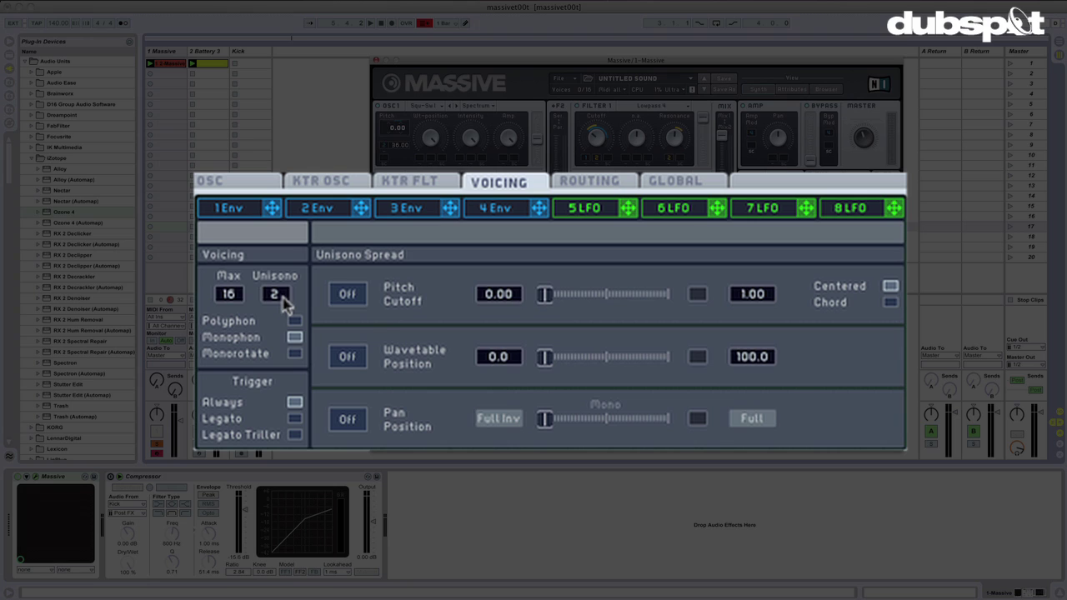
click(348, 296)
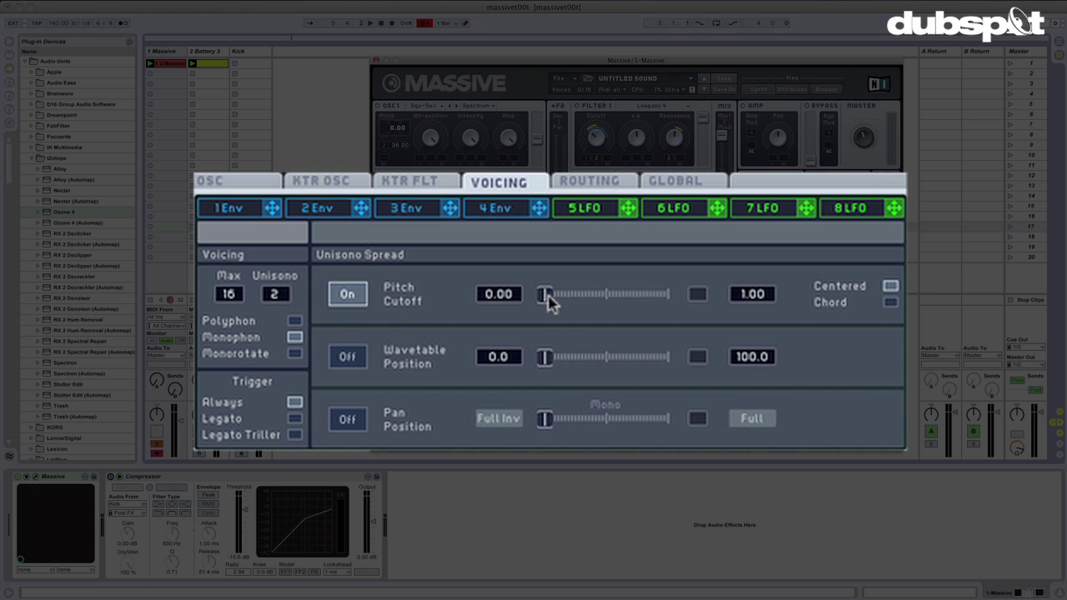
drag(549, 303, 565, 305)
click(350, 427)
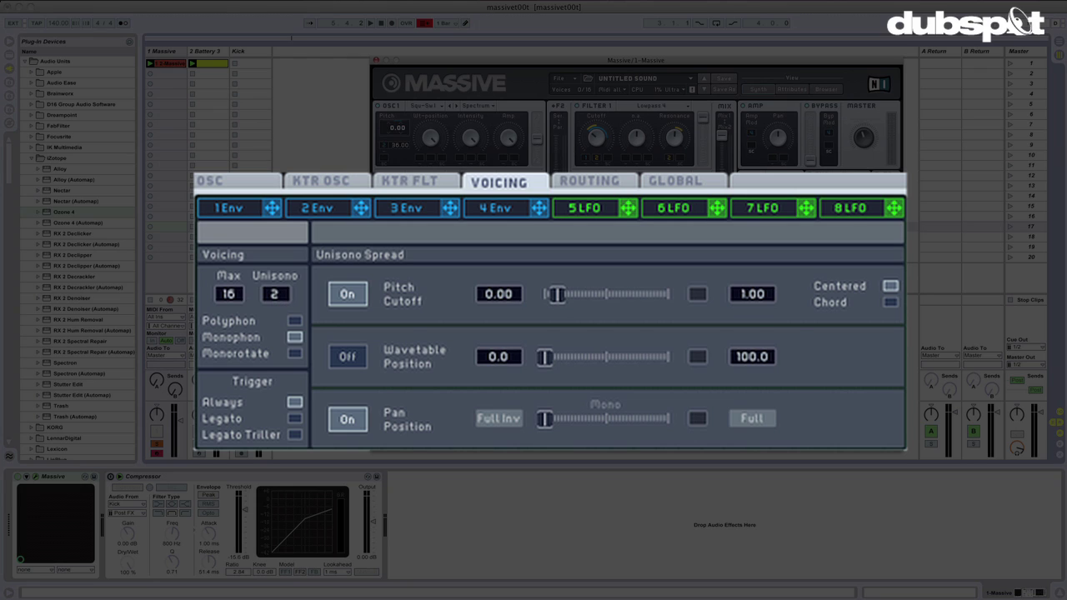
click(345, 420)
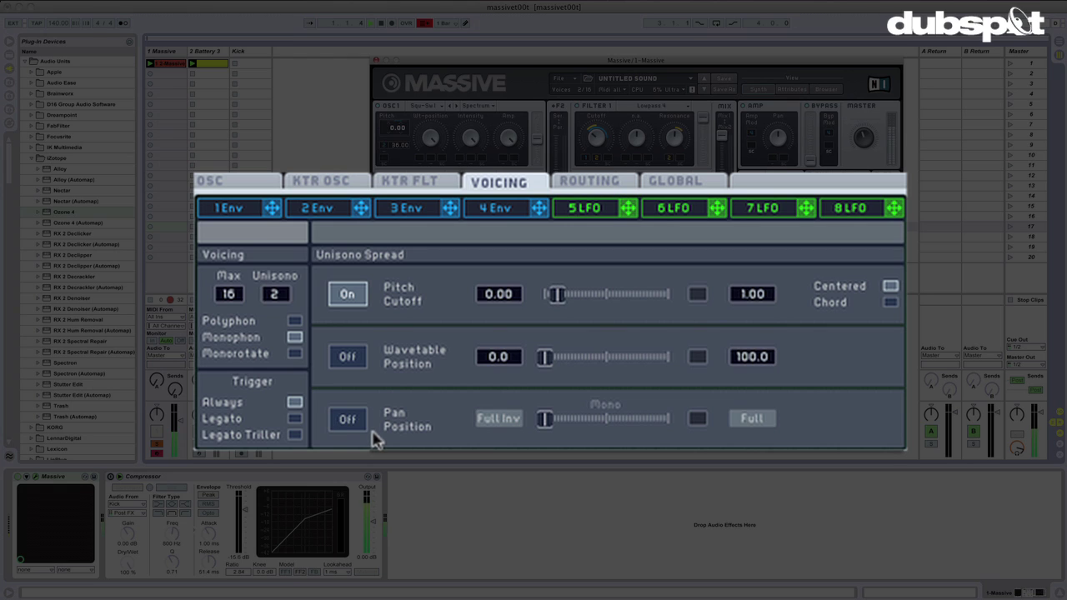
click(360, 298)
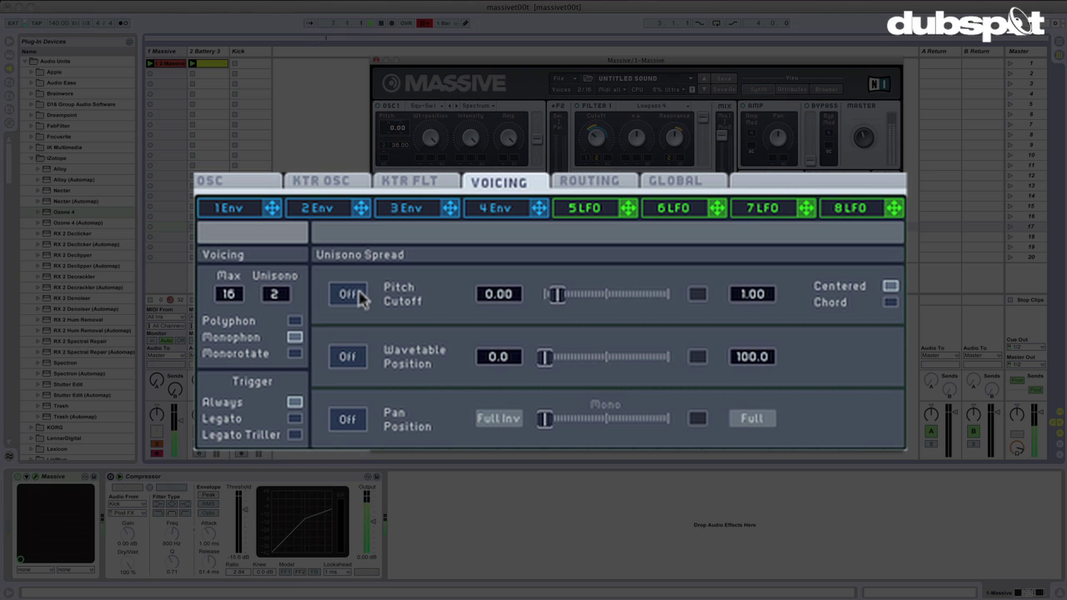
click(358, 297)
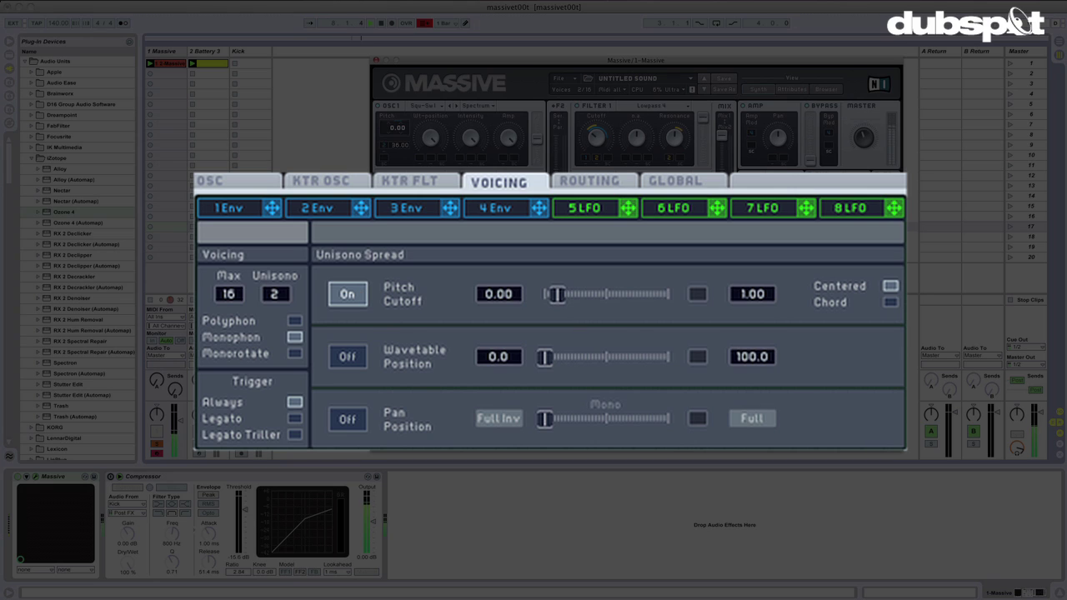
click(349, 428)
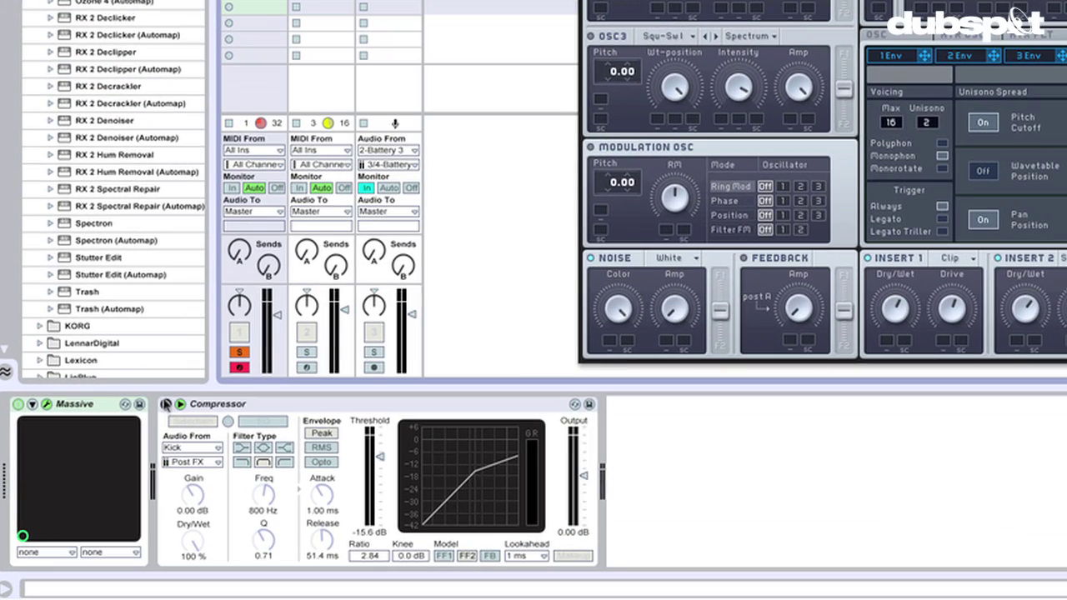
- Activate the sidechain Compressor, unsolo track 1, play, and set faders to -2 dB and -9 dB
click(166, 404)
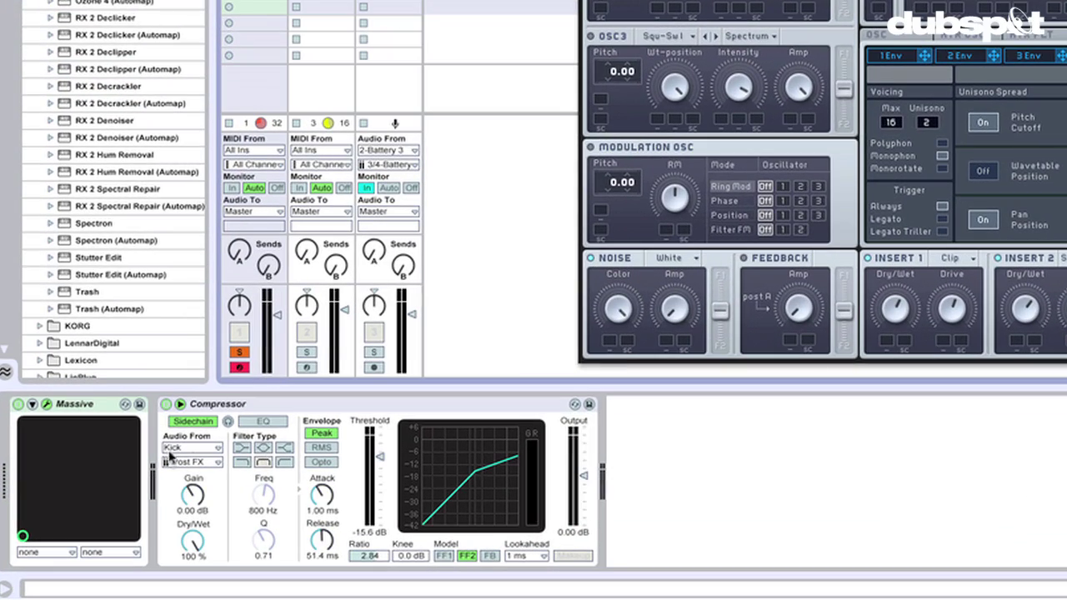
click(241, 353)
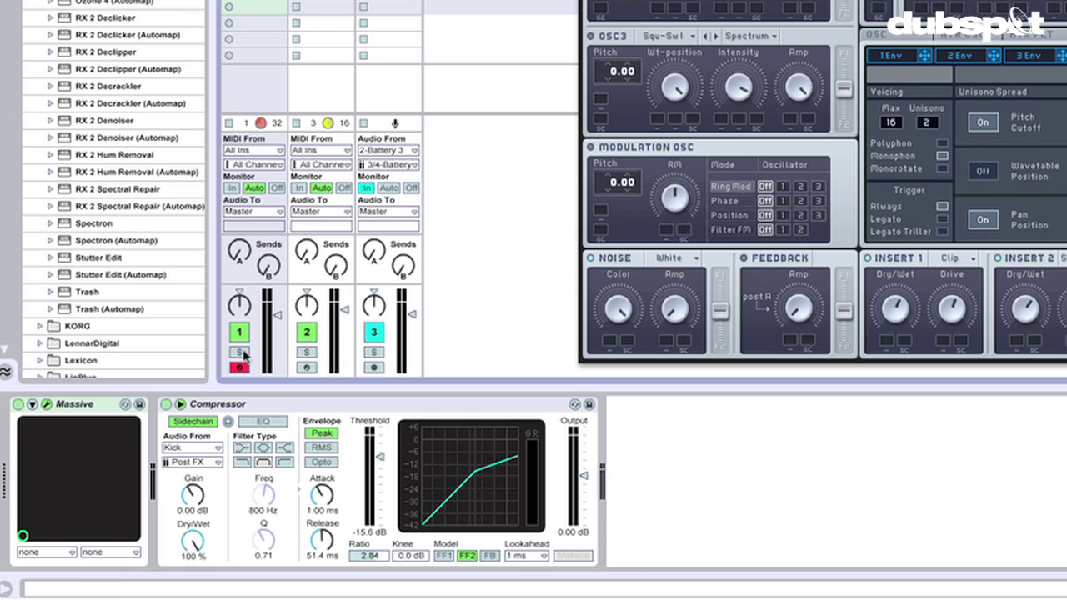
key(space)
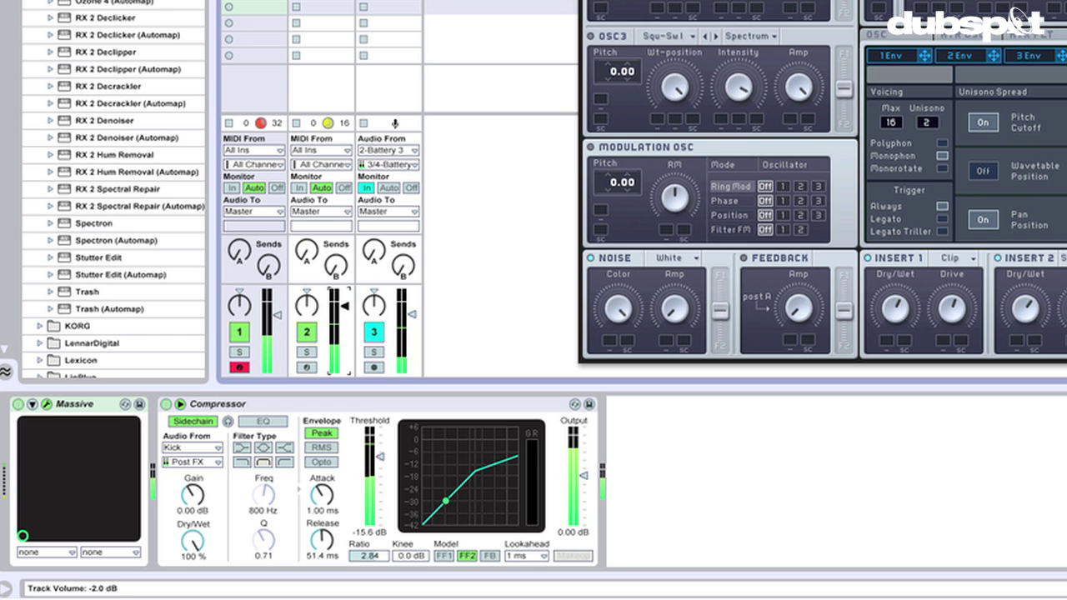
drag(348, 314, 348, 310)
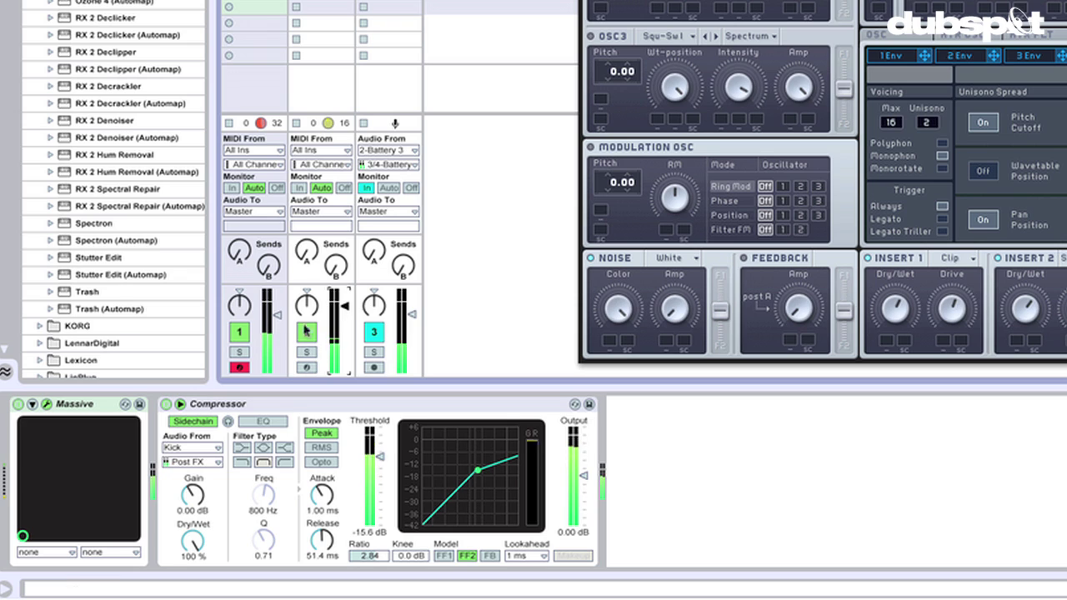
drag(278, 315, 277, 323)
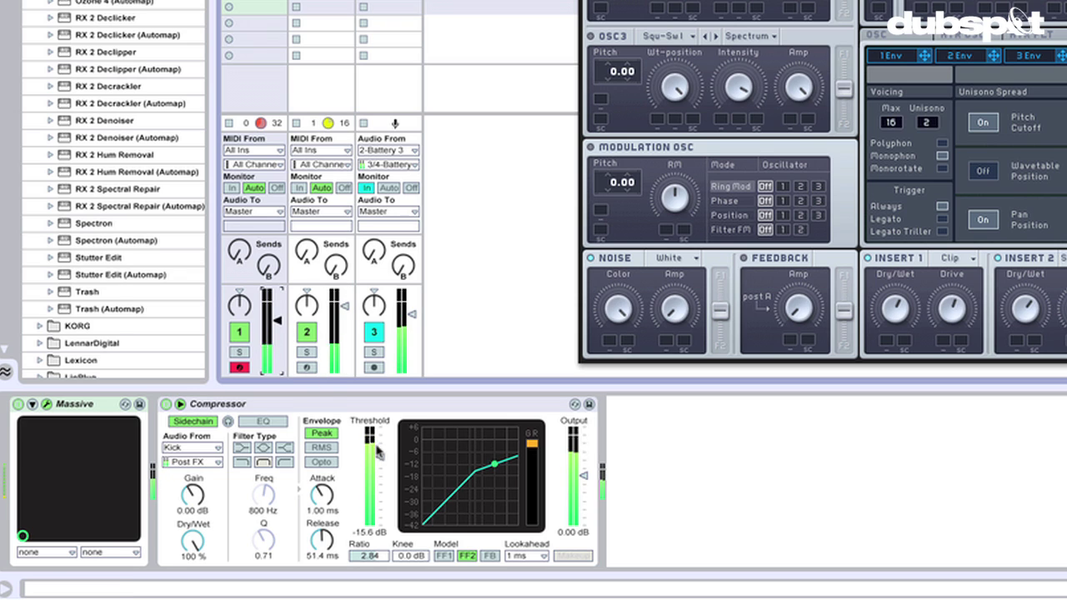
- Set the compressor threshold to about -14.9 dB and its ratio to 3.66
drag(379, 457, 379, 464)
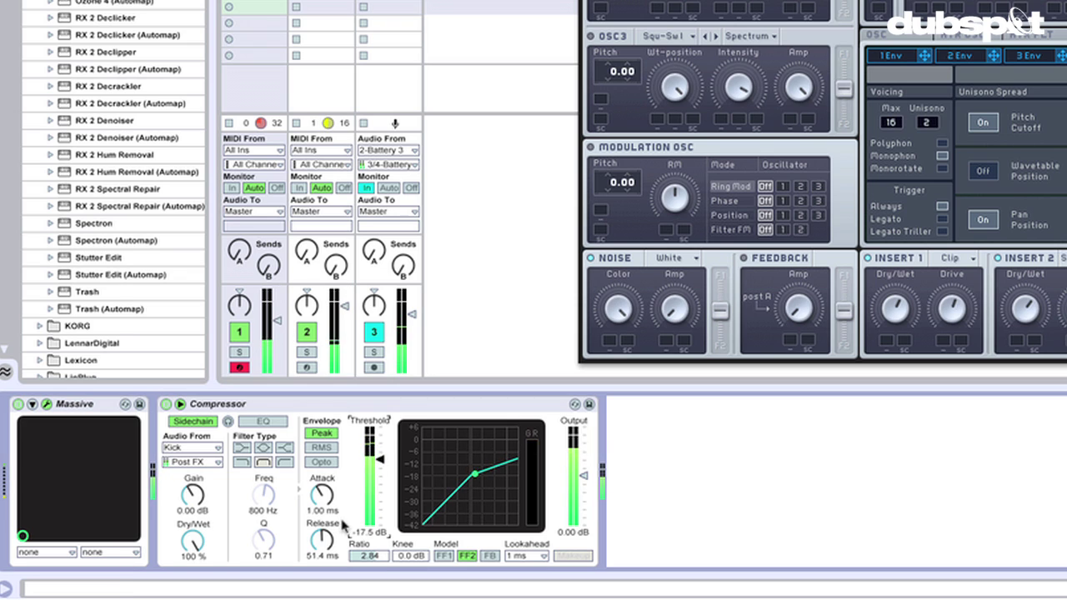
drag(373, 558, 384, 546)
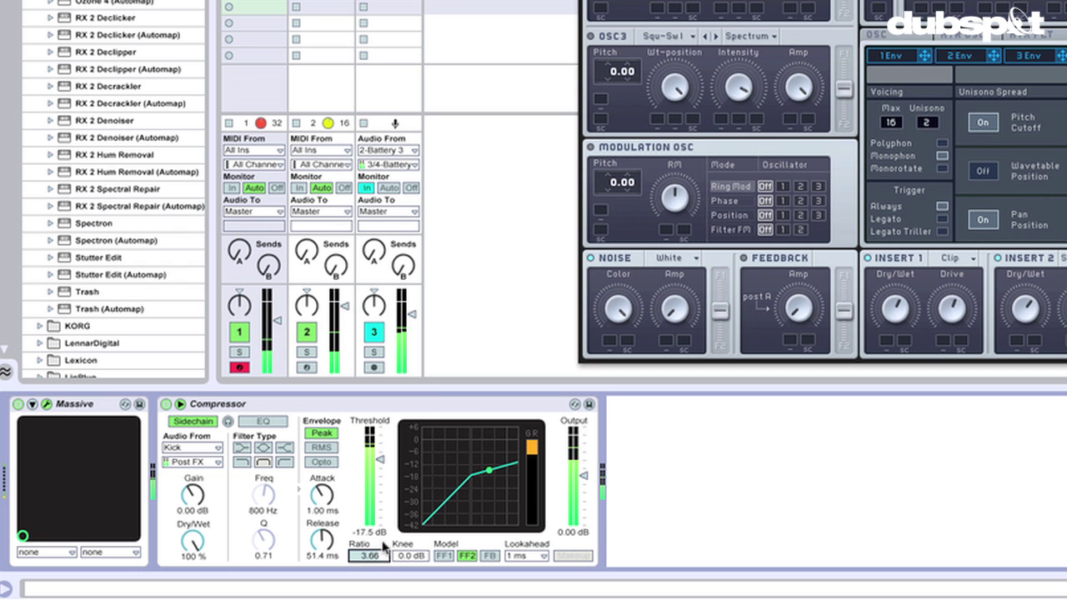
drag(379, 460, 379, 453)
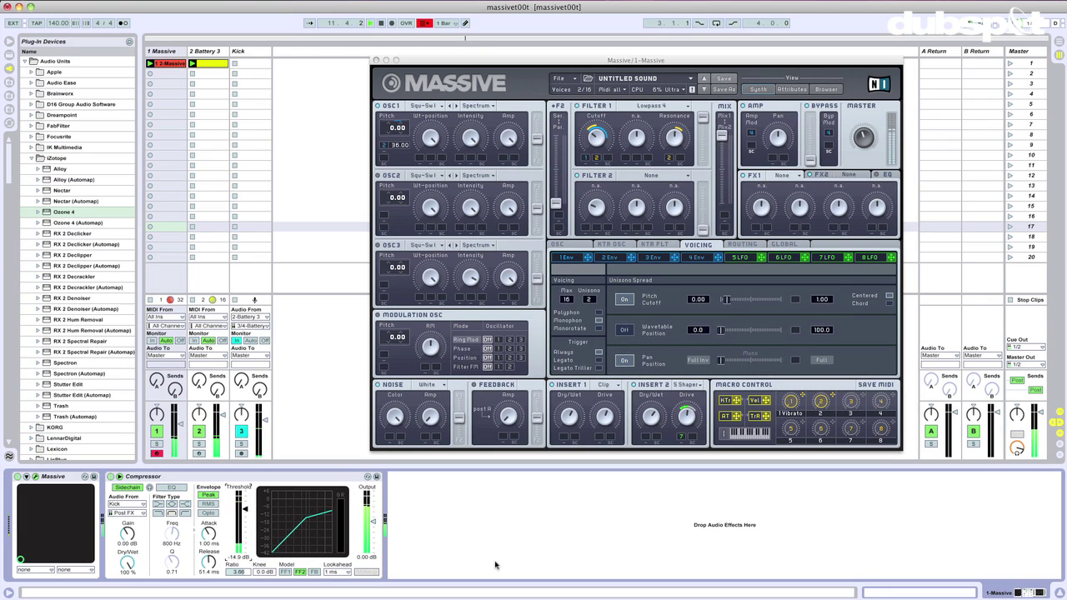